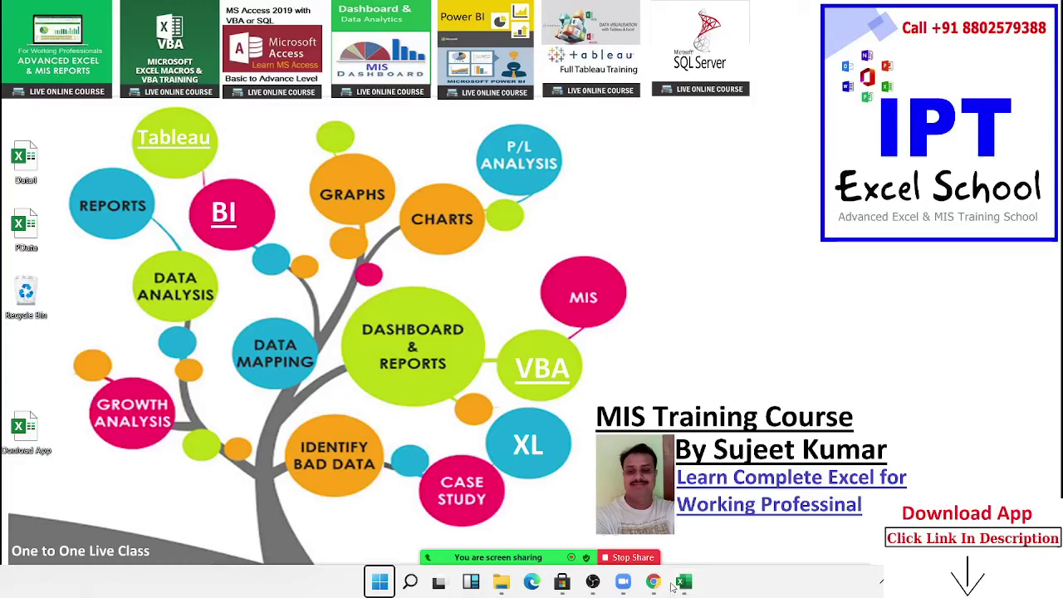
# Bring up the workbook and scroll to the top of column A
pyautogui.click(685, 580)
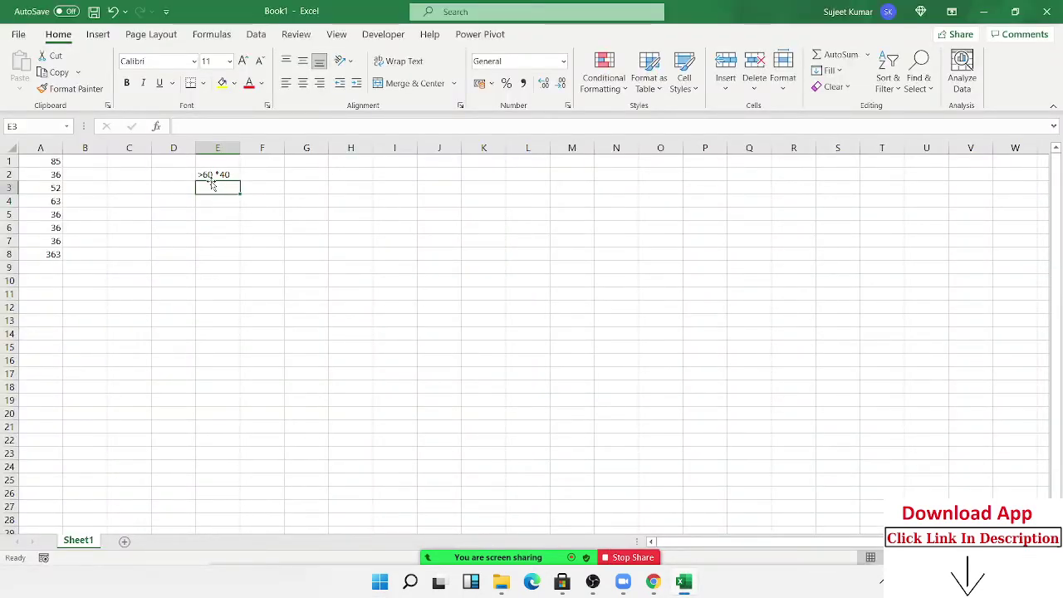
pyautogui.scroll(1, 202, 263)
pyautogui.scroll(2, 202, 251)
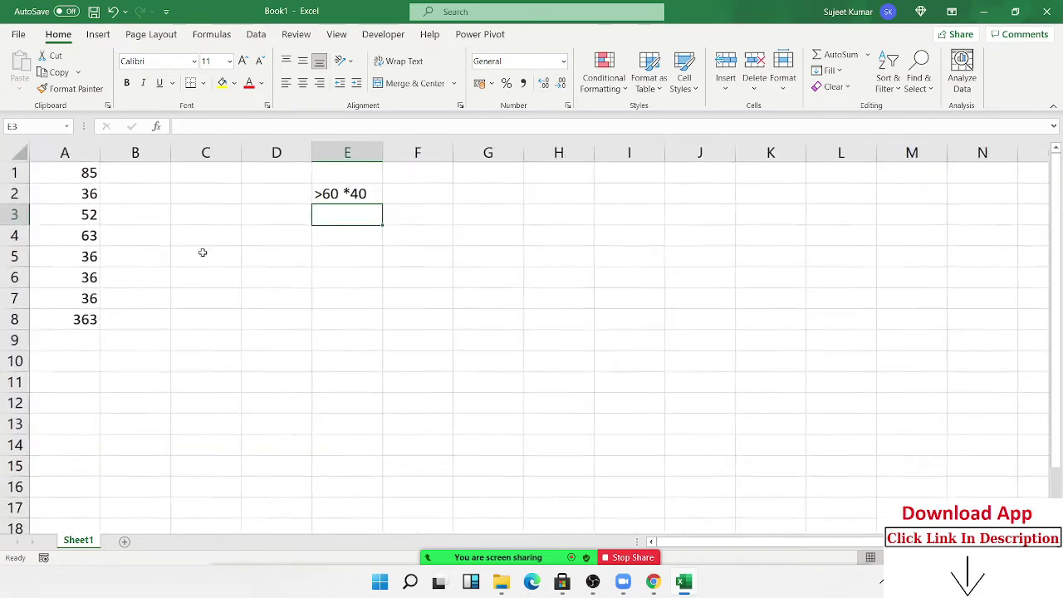
pyautogui.scroll(1, 202, 252)
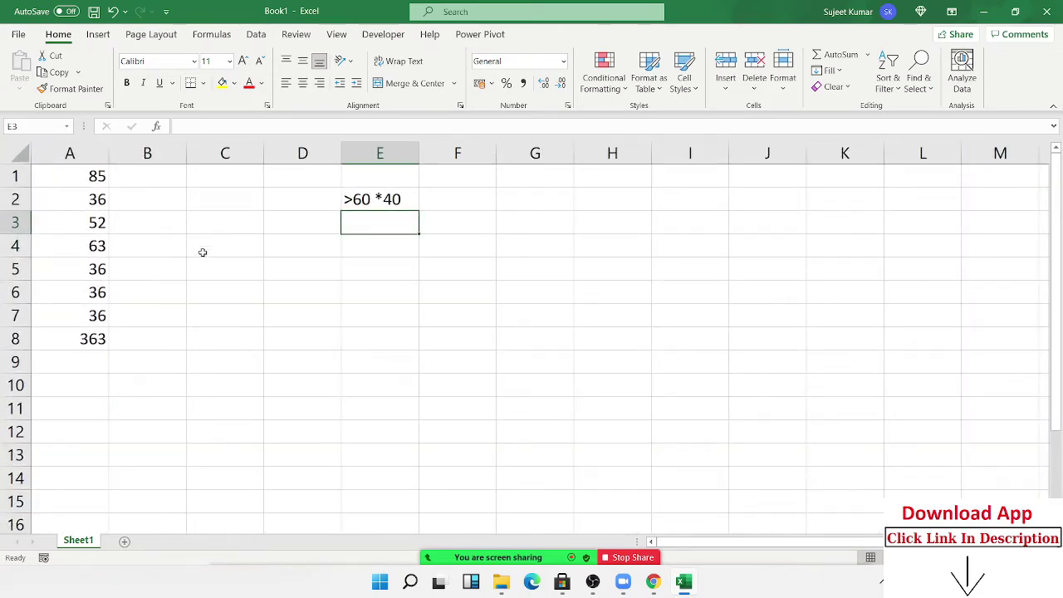
pyautogui.click(101, 169)
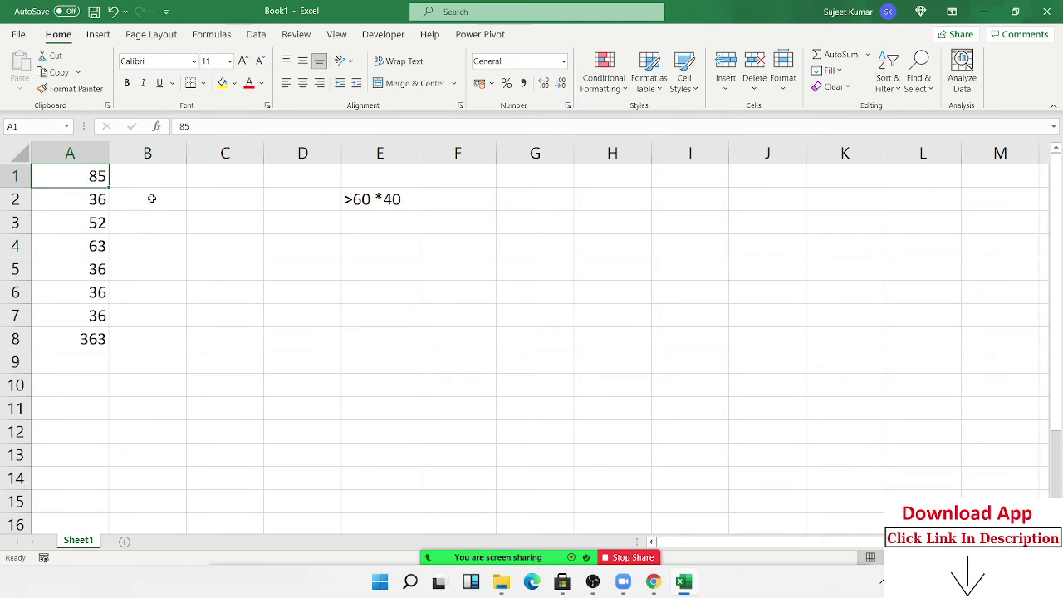
# Enter =A1>60 in B1 and fill it down to B8
pyautogui.click(156, 183)
pyautogui.write('=')
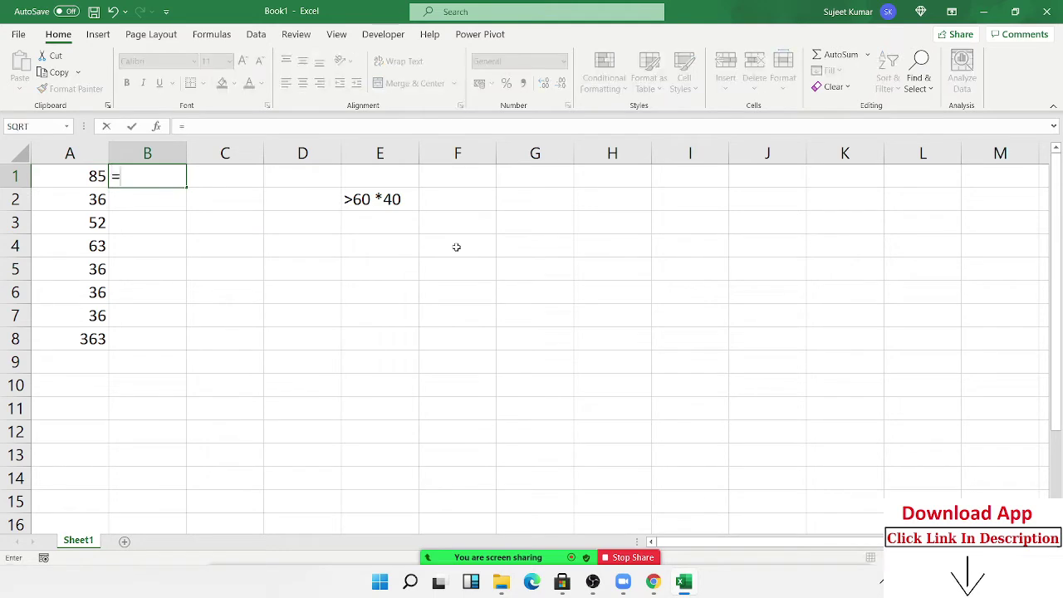
pyautogui.press('Left')
pyautogui.write('>')
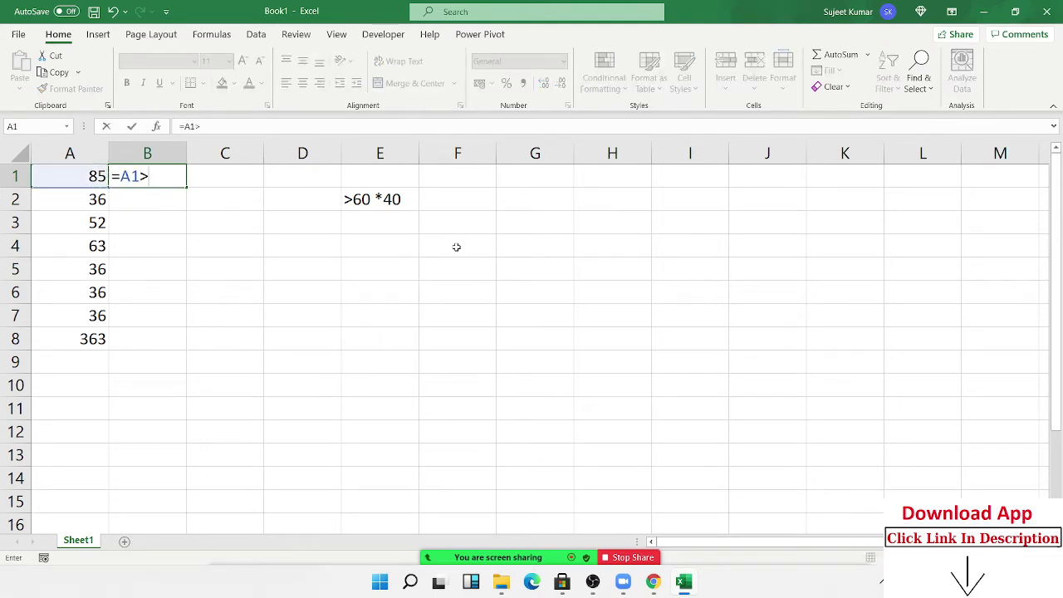
pyautogui.write('60')
pyautogui.press('Return')
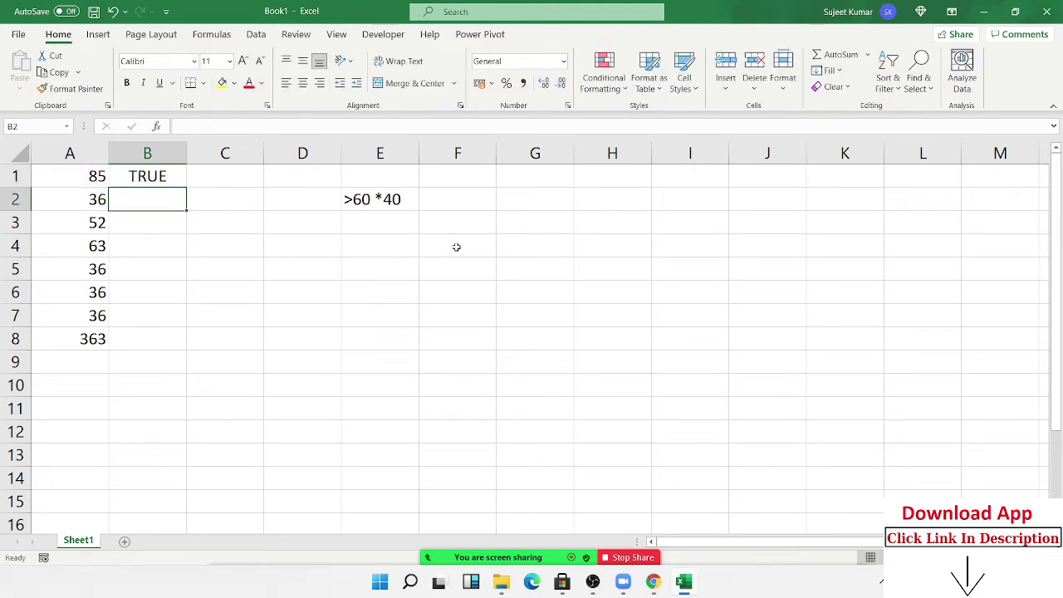
pyautogui.press('Up')
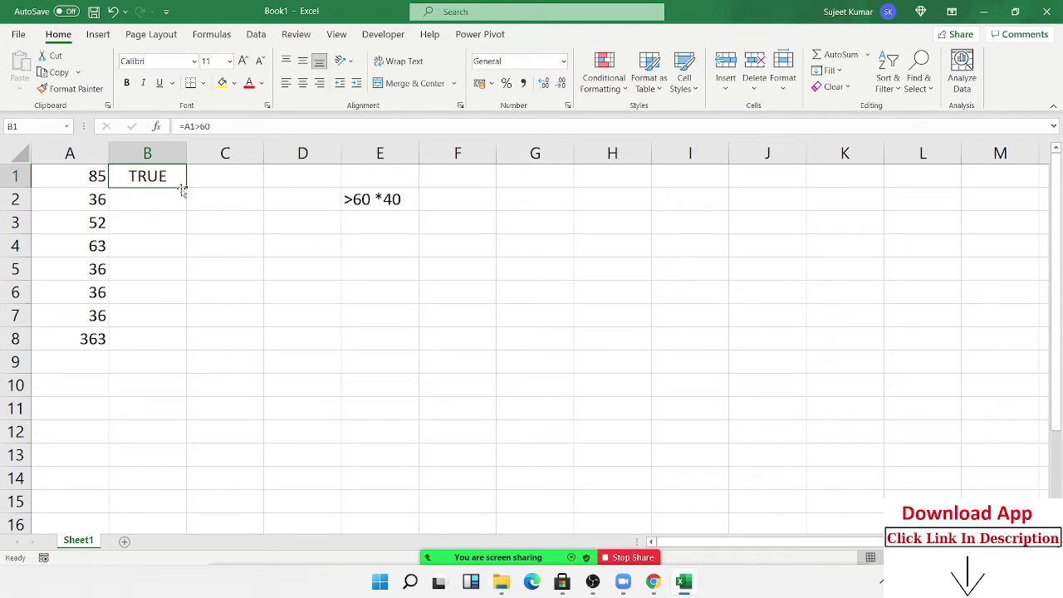
pyautogui.moveTo(184, 188); pyautogui.dragTo(185, 349)
pyautogui.click(205, 175)
# Enter =B1*A1 in C1 and fill it down to C8
pyautogui.write('=')
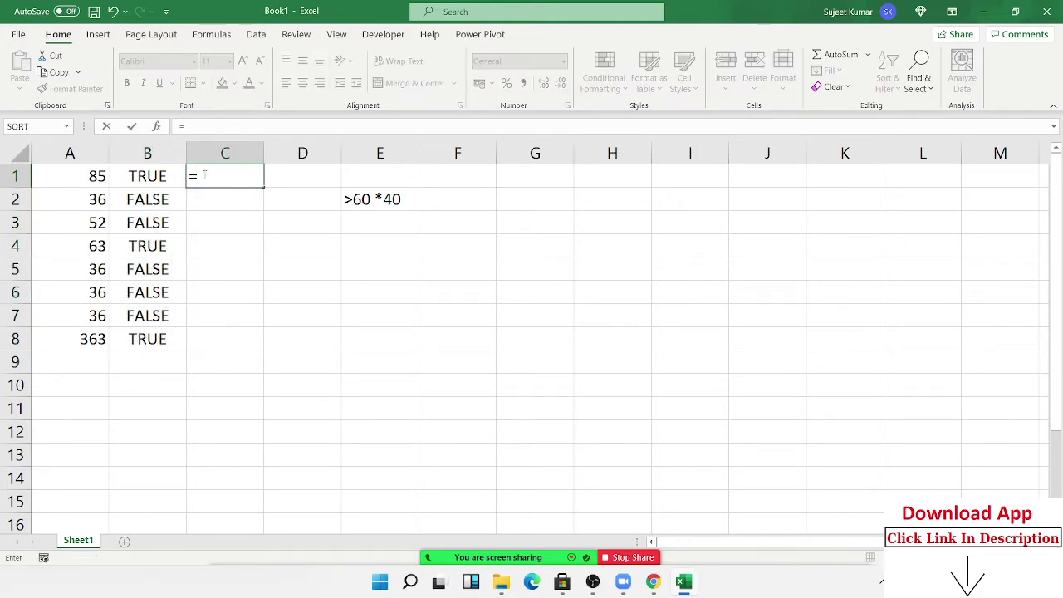
pyautogui.press('Left')
pyautogui.write('*')
pyautogui.press('Left')
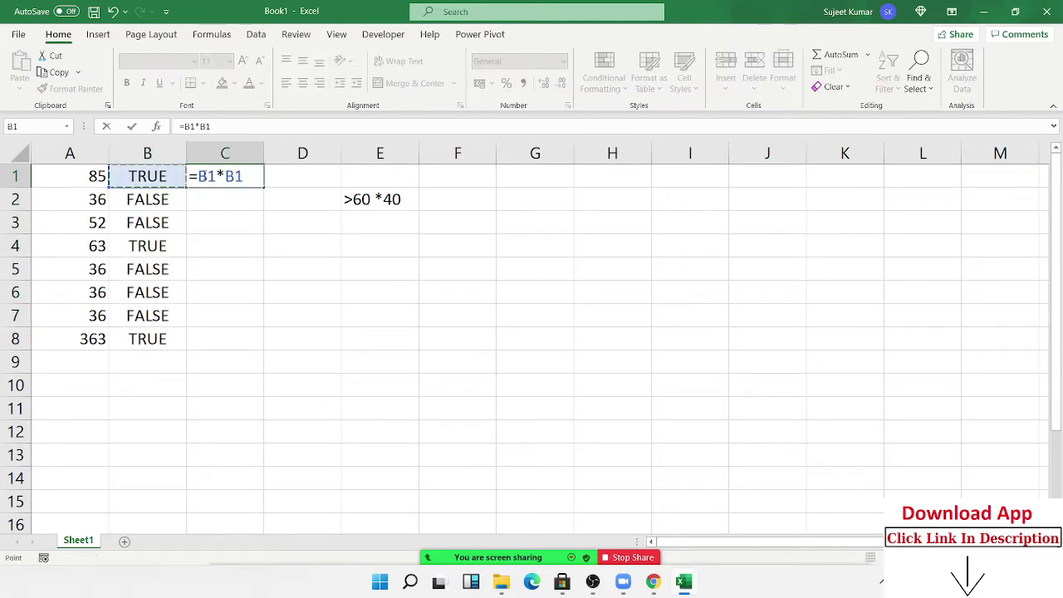
pyautogui.press('Left')
pyautogui.press('Return')
pyautogui.click(237, 166)
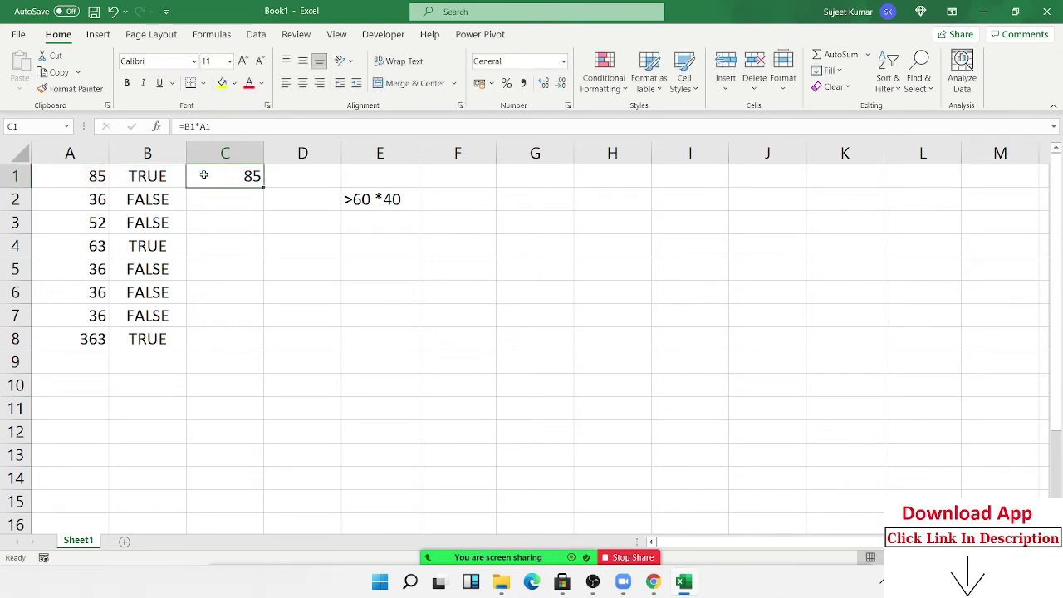
pyautogui.doubleClick(264, 184)
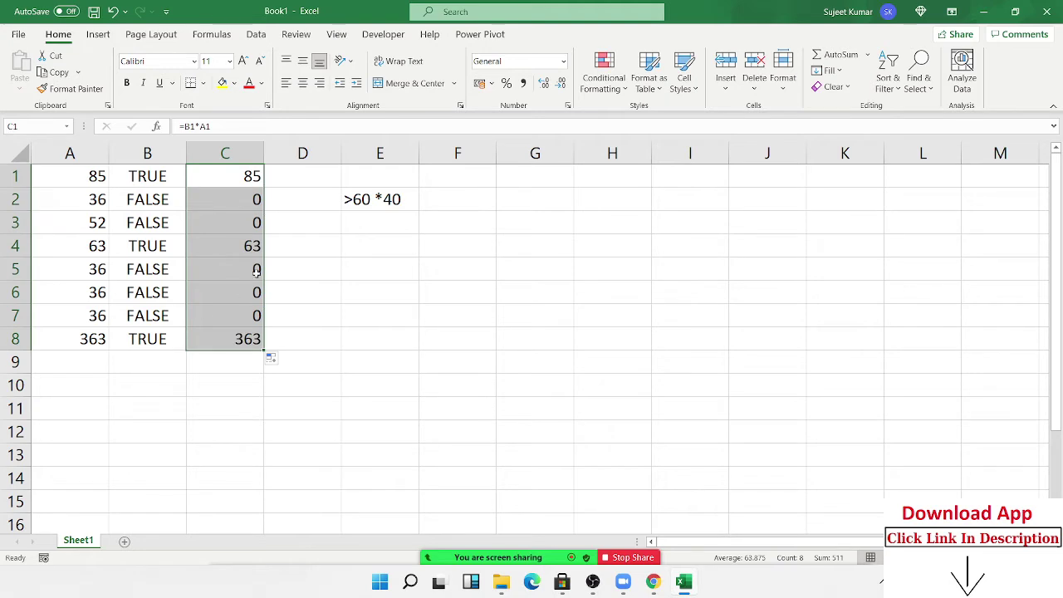
# Enter =C1*40 in D1, fill it down to D8, then clear B1:D8
pyautogui.click(270, 176)
pyautogui.write('=')
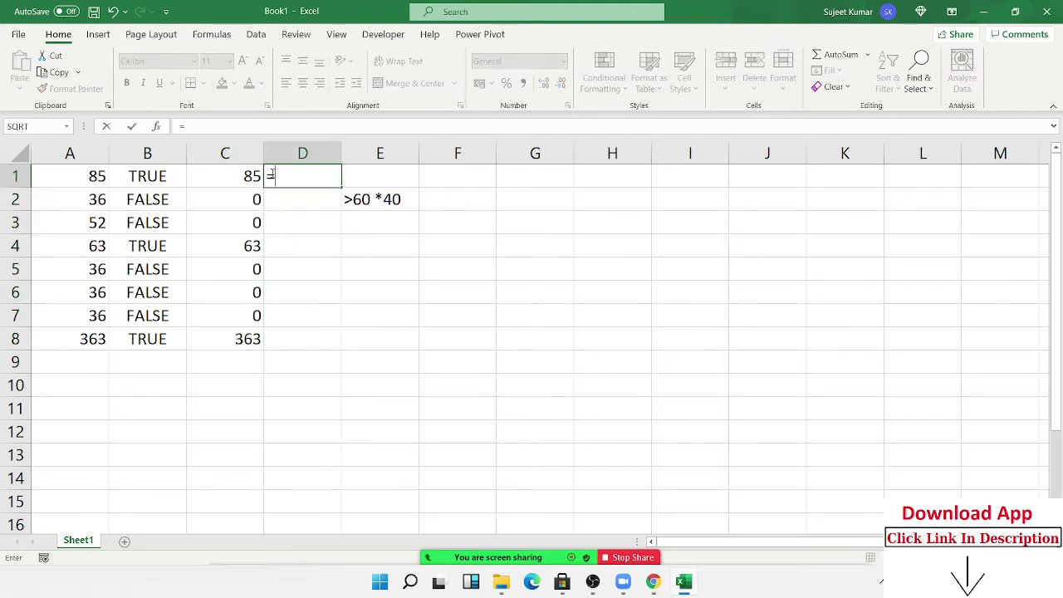
pyautogui.press('Left')
pyautogui.write('*40')
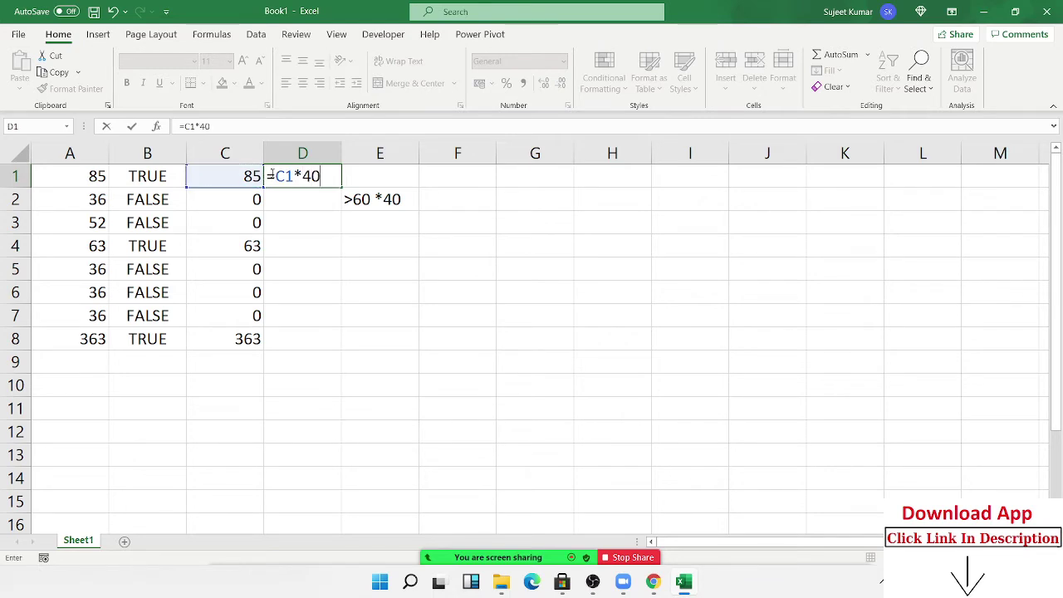
pyautogui.press('Return')
pyautogui.click(283, 174)
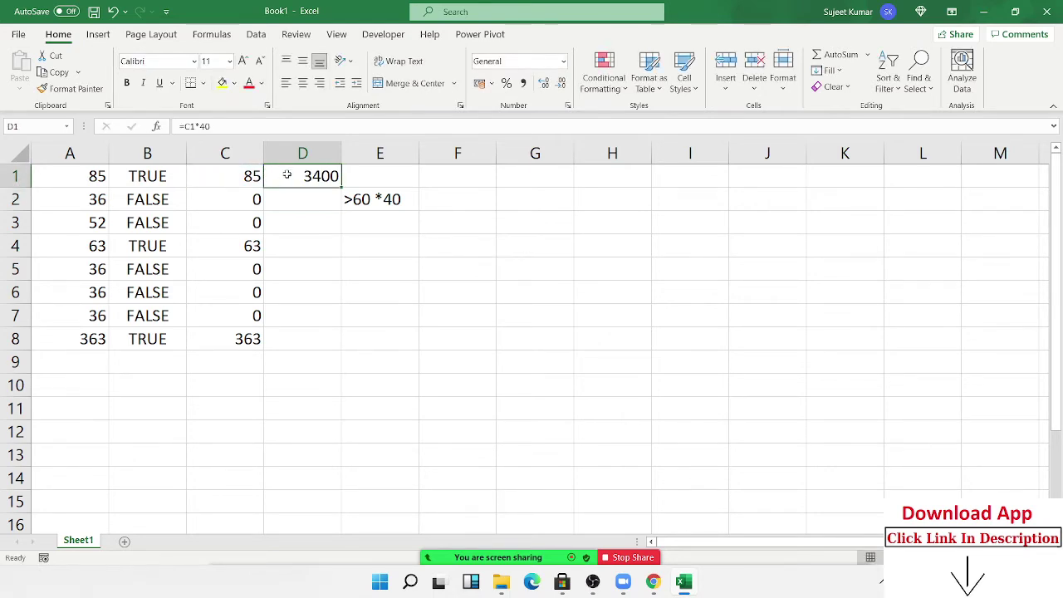
pyautogui.doubleClick(341, 186)
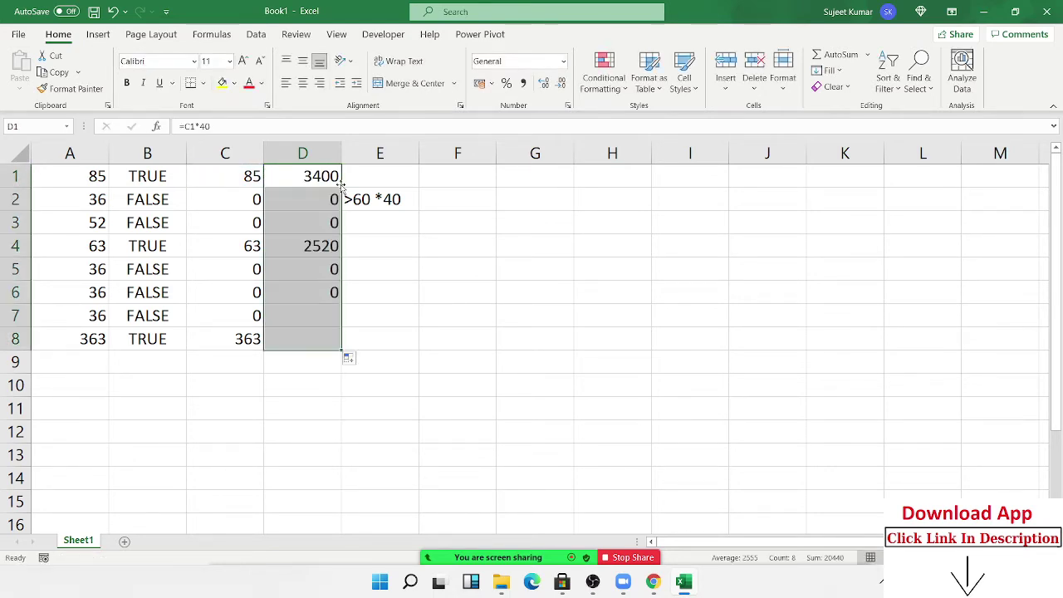
pyautogui.moveTo(150, 172); pyautogui.dragTo(328, 340)
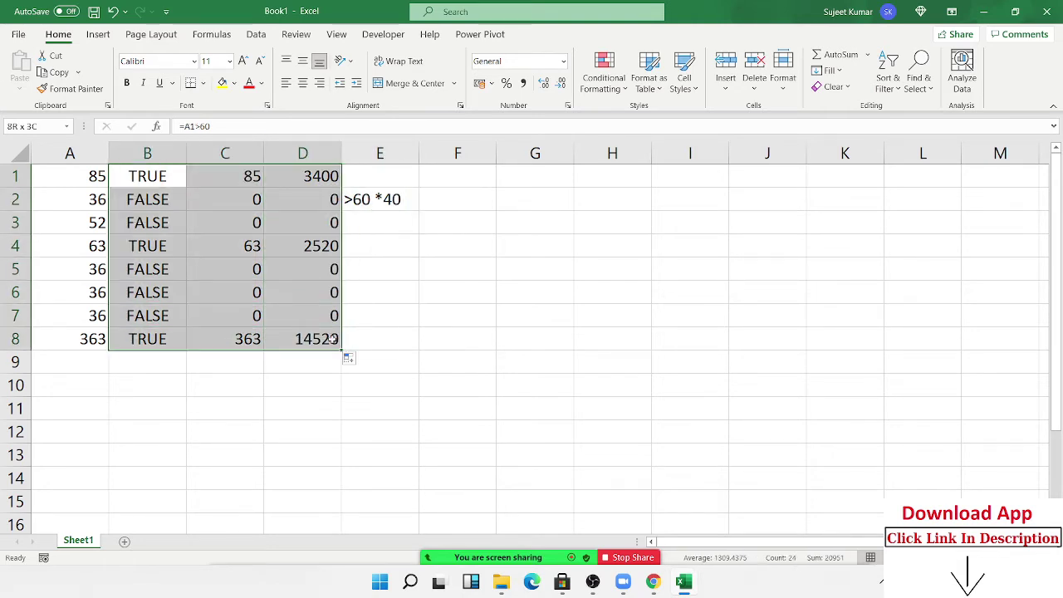
pyautogui.press('Delete')
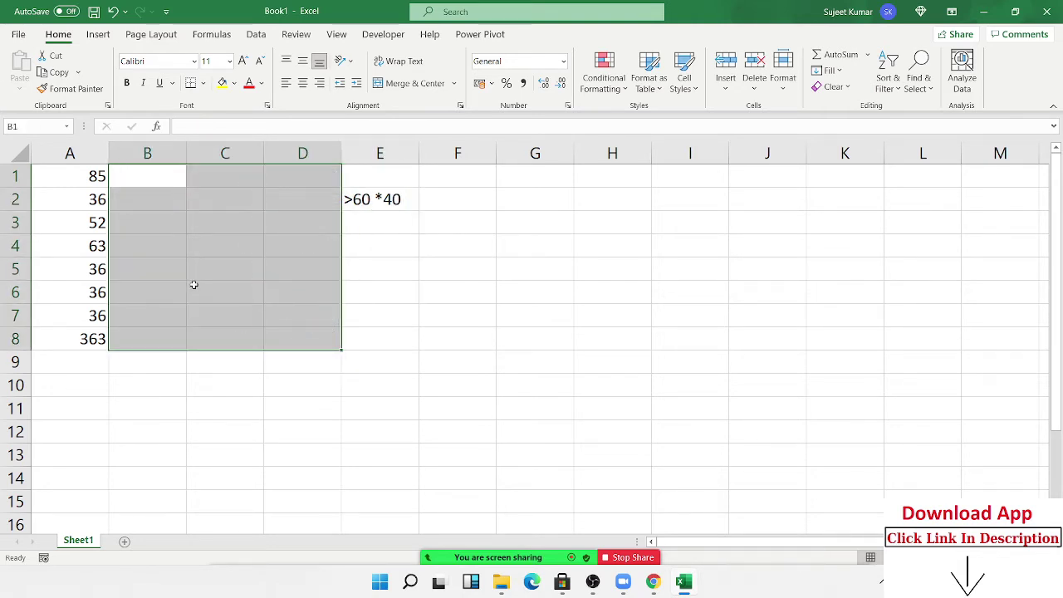
# Open the Visual Basic editor from the Developer tab, snapped left of the Excel workbook
pyautogui.click(195, 285)
pyautogui.click(383, 34)
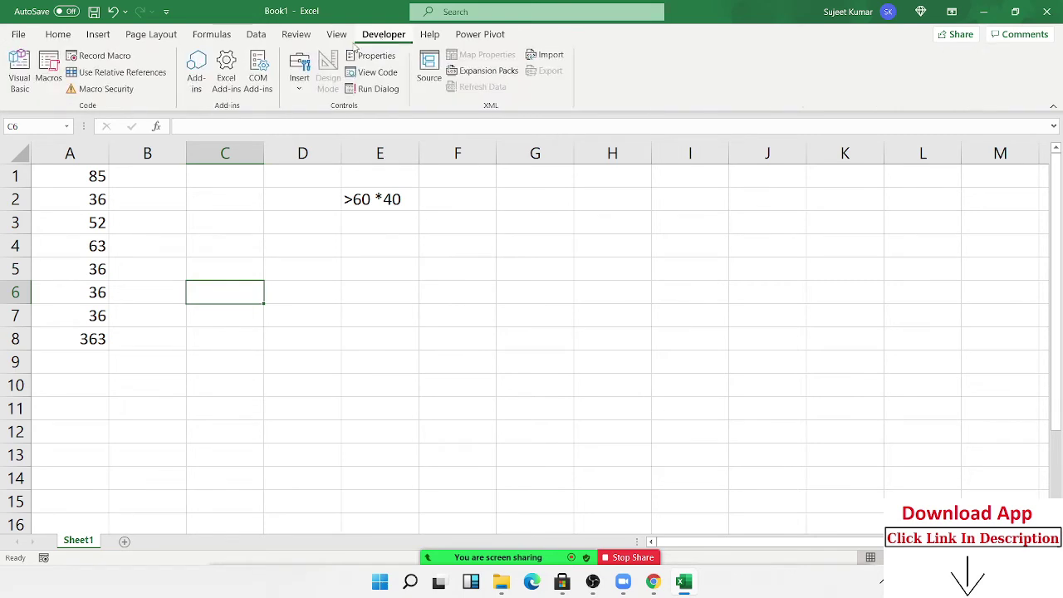
pyautogui.click(20, 71)
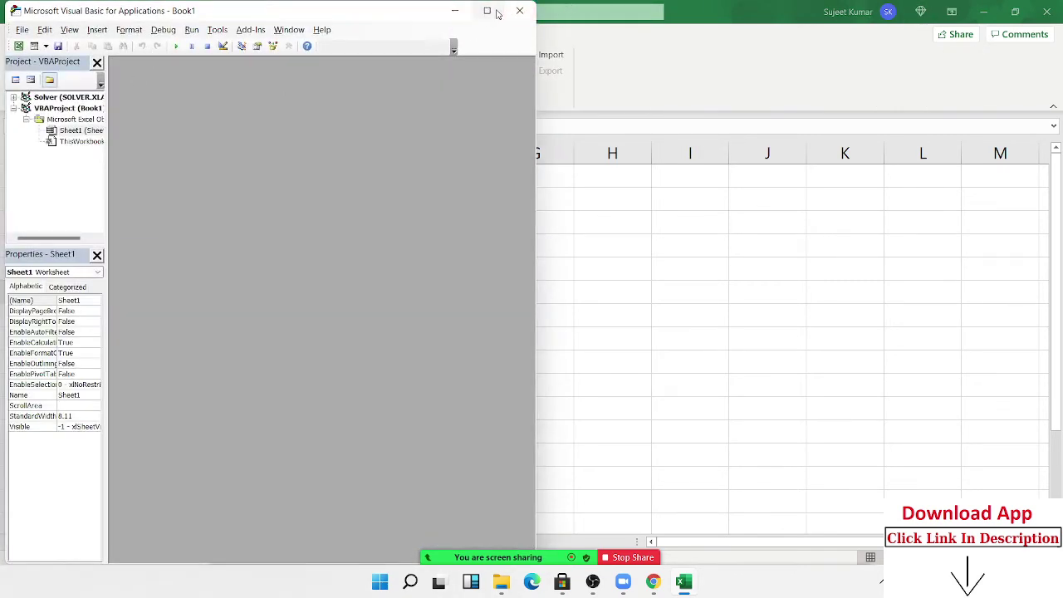
pyautogui.moveTo(491, 13)
pyautogui.click(431, 53)
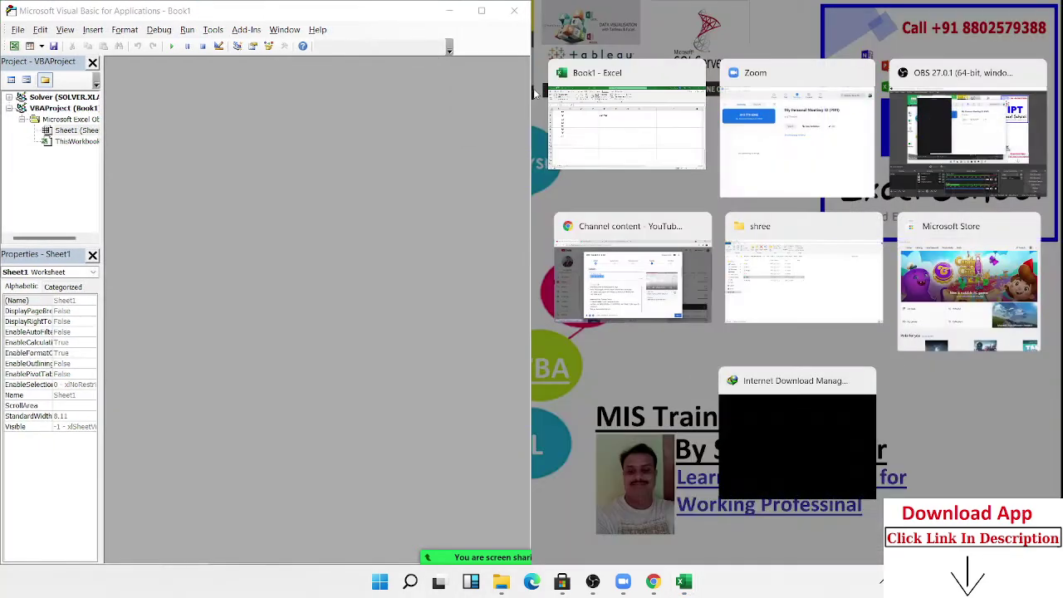
pyautogui.click(662, 123)
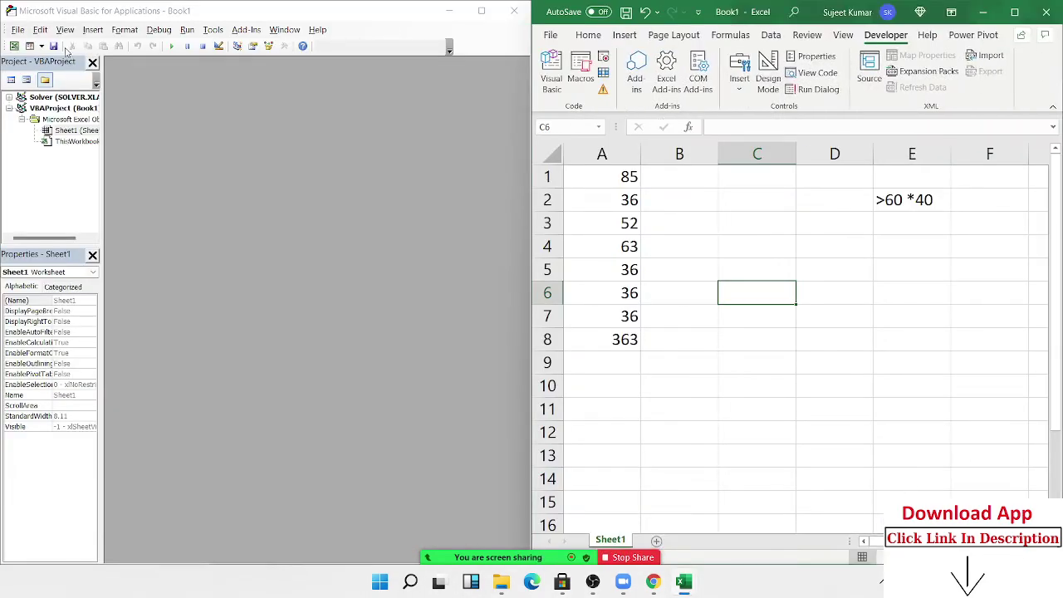
pyautogui.click(92, 29)
# Insert Module1 and start the Sub Q_1() procedure
pyautogui.click(98, 74)
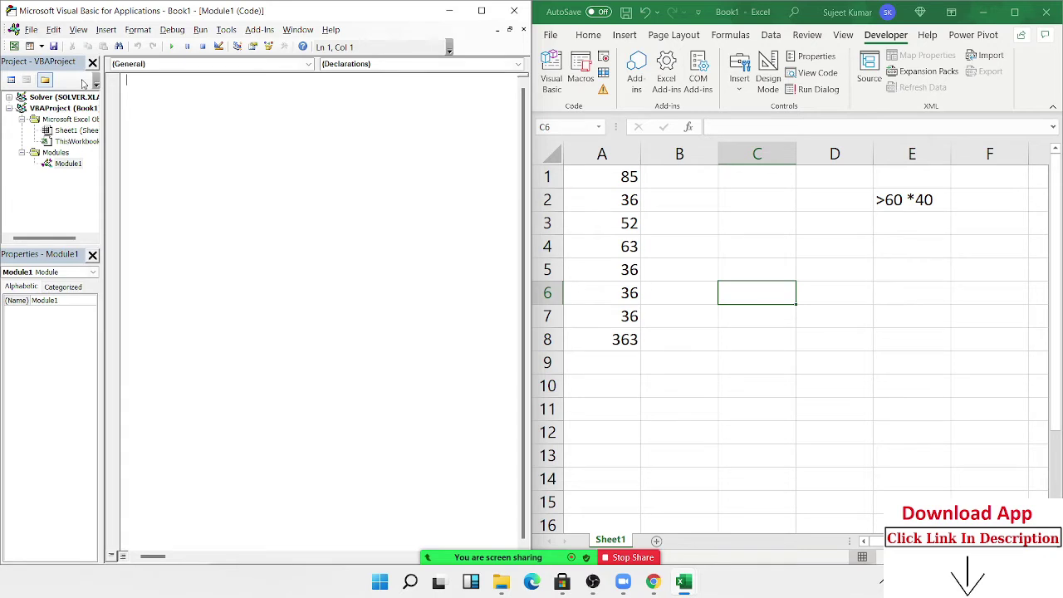
pyautogui.write('s')
pyautogui.write('ub Q')
pyautogui.write('_1(')
pyautogui.press('Return')
pyautogui.press('Return')
pyautogui.press('Return')
pyautogui.press('Return')
pyautogui.press('Up')
pyautogui.press('Up')
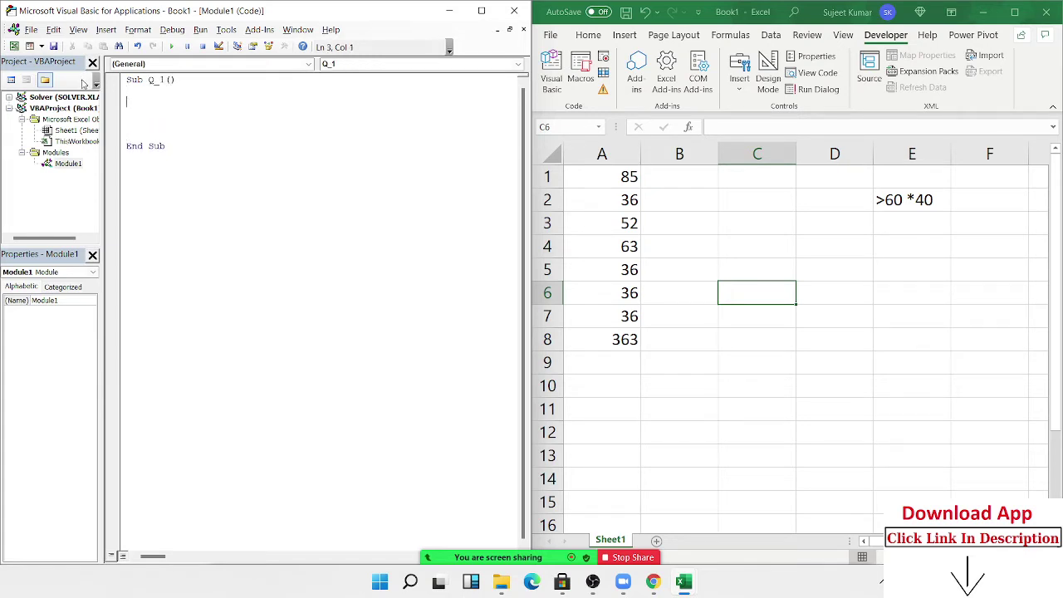
# Add a For i = 1 To 8 … Next i loop and begin a Dim b As Boolean line
pyautogui.press('Return')
pyautogui.write('for')
pyautogui.write(' i =')
pyautogui.write('1 to 8')
pyautogui.press('Return')
pyautogui.press('Return')
pyautogui.press('Return')
pyautogui.press('Return')
pyautogui.write('next ')
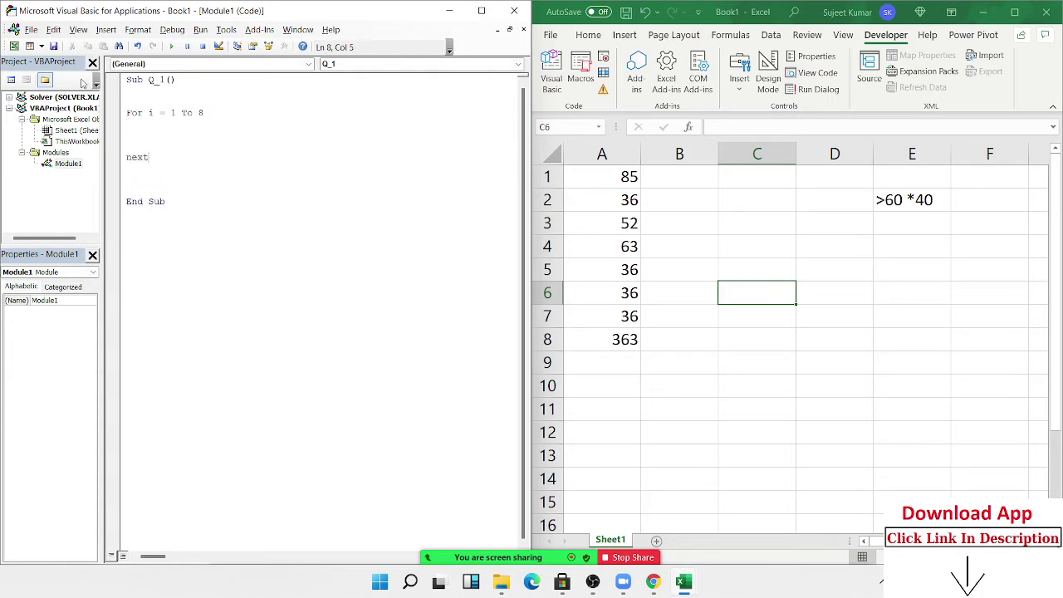
pyautogui.write('i')
pyautogui.press('Up')
pyautogui.press('Return')
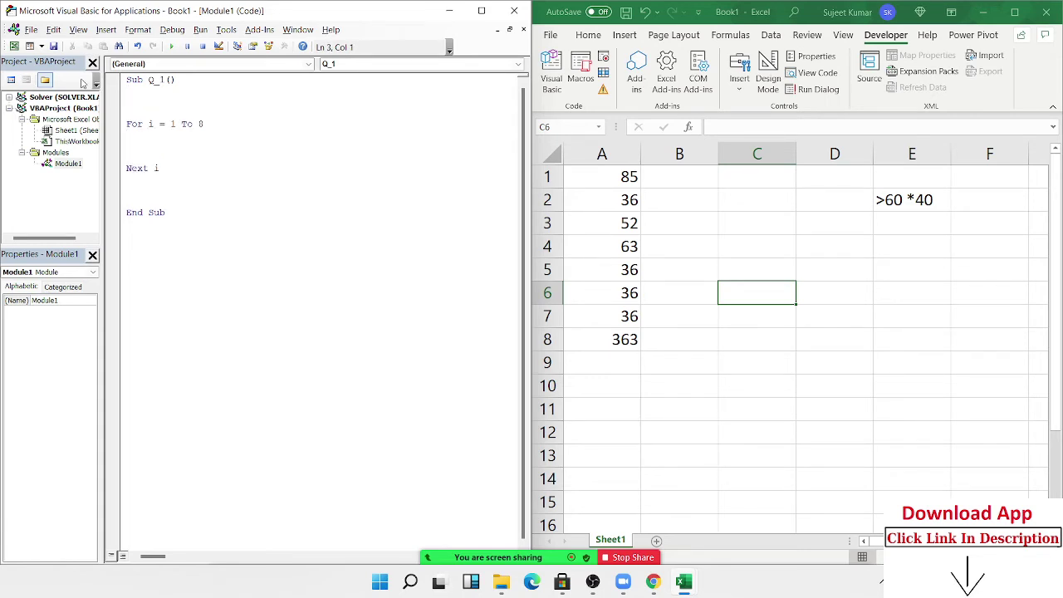
pyautogui.write('dim ')
pyautogui.write('b as b')
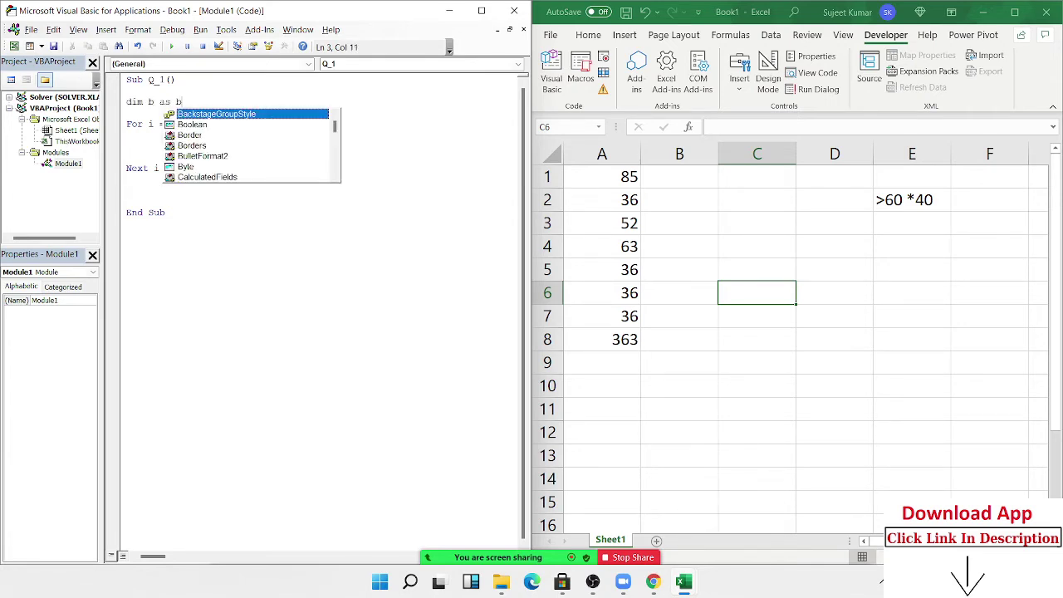
pyautogui.write('oo')
# Finish Dim b As Boolean and add b = Range("A" & i).Value > 60 inside the loop
pyautogui.press('Tab')
pyautogui.press('Return')
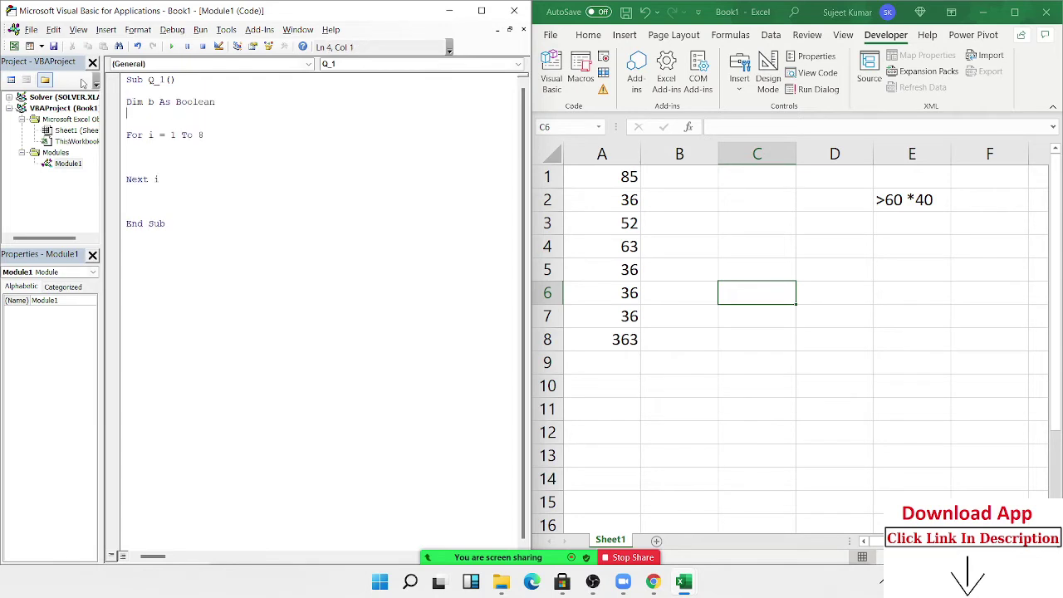
pyautogui.press('Down')
pyautogui.press('Down')
pyautogui.press('Down')
pyautogui.write('b=')
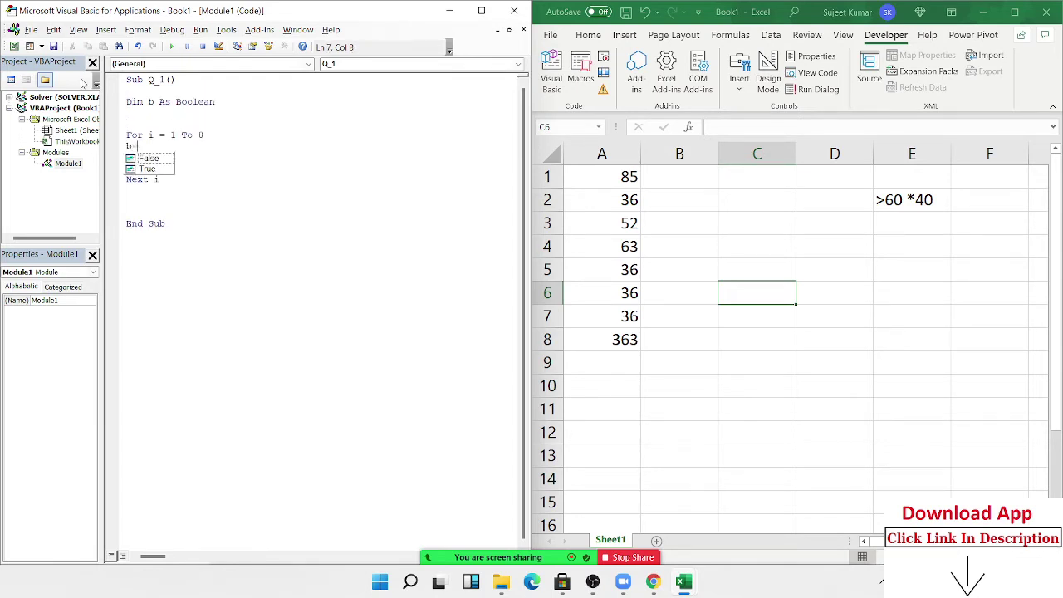
pyautogui.write('range')
pyautogui.write('("')
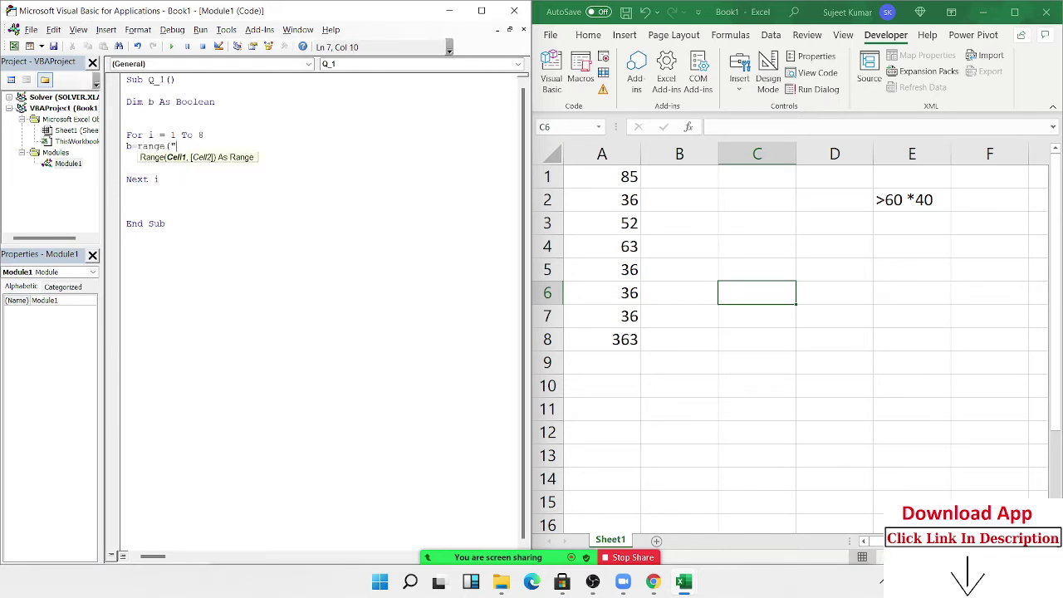
pyautogui.write('A" ')
pyautogui.write('&')
pyautogui.write('i)')
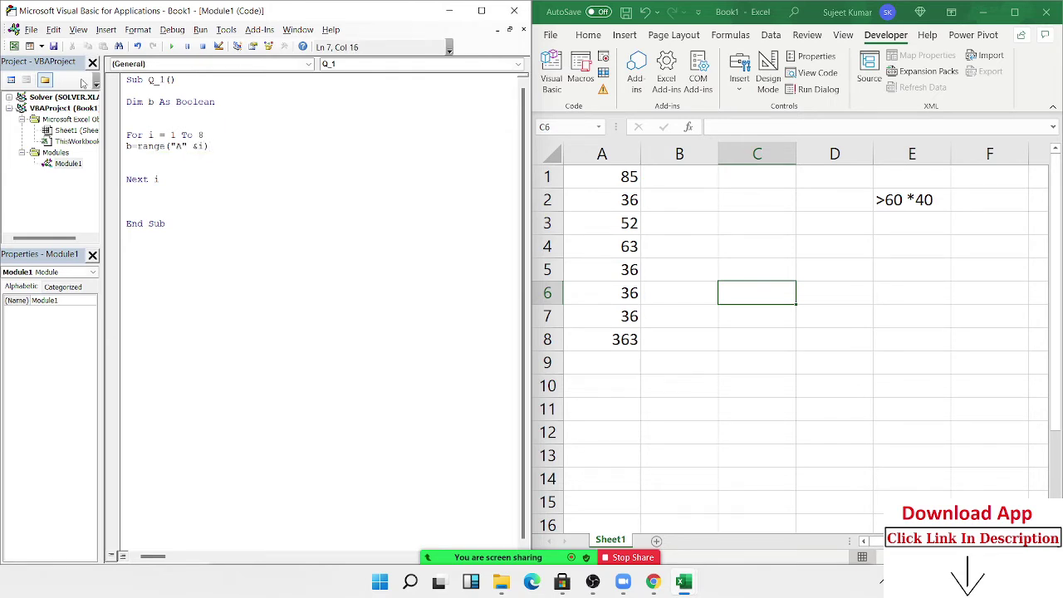
pyautogui.write('.')
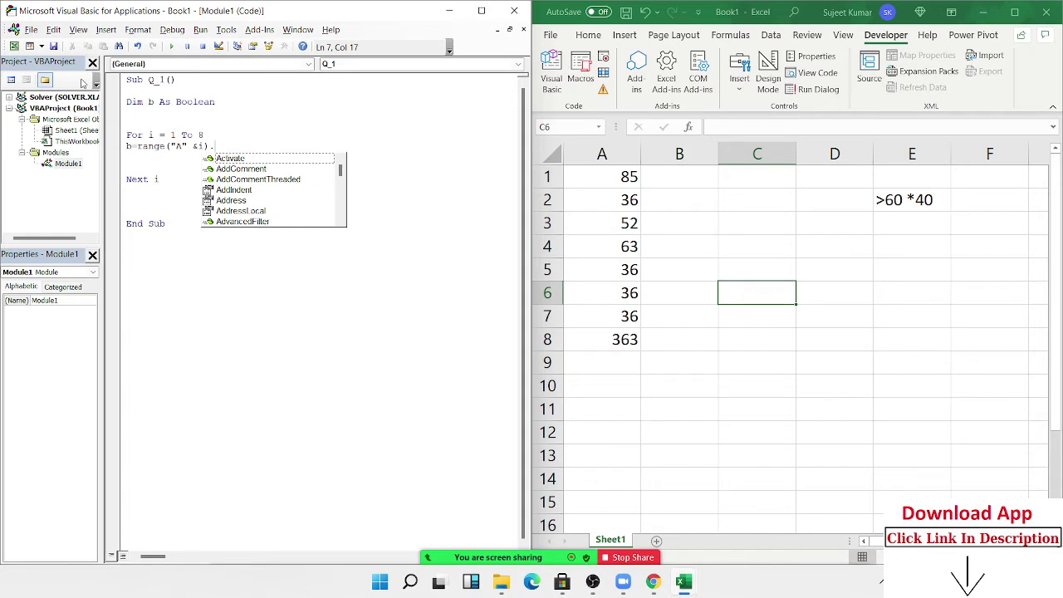
pyautogui.write('valu')
pyautogui.press('Tab')
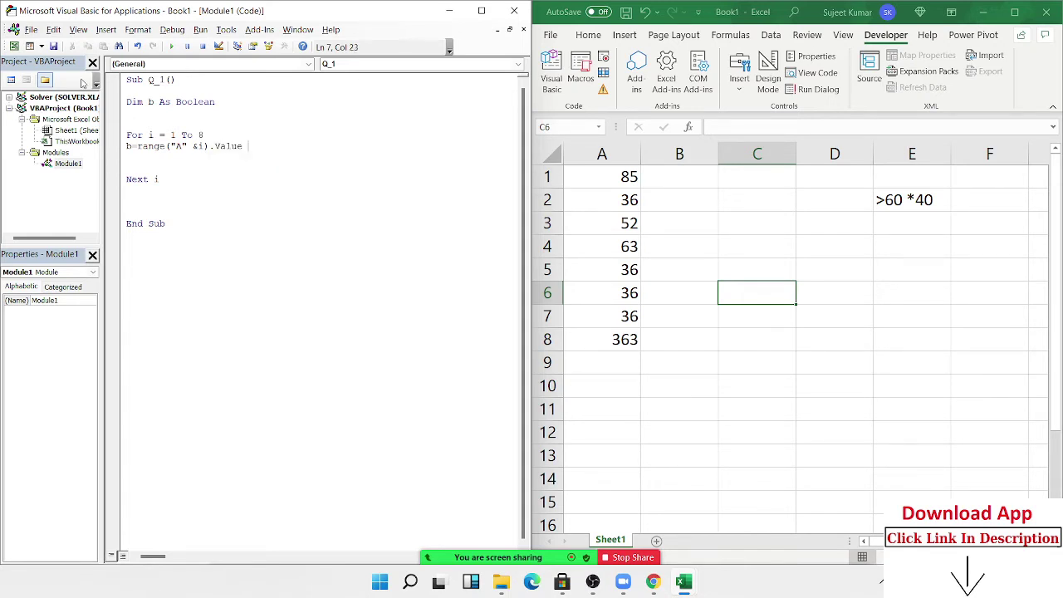
pyautogui.write('> 60')
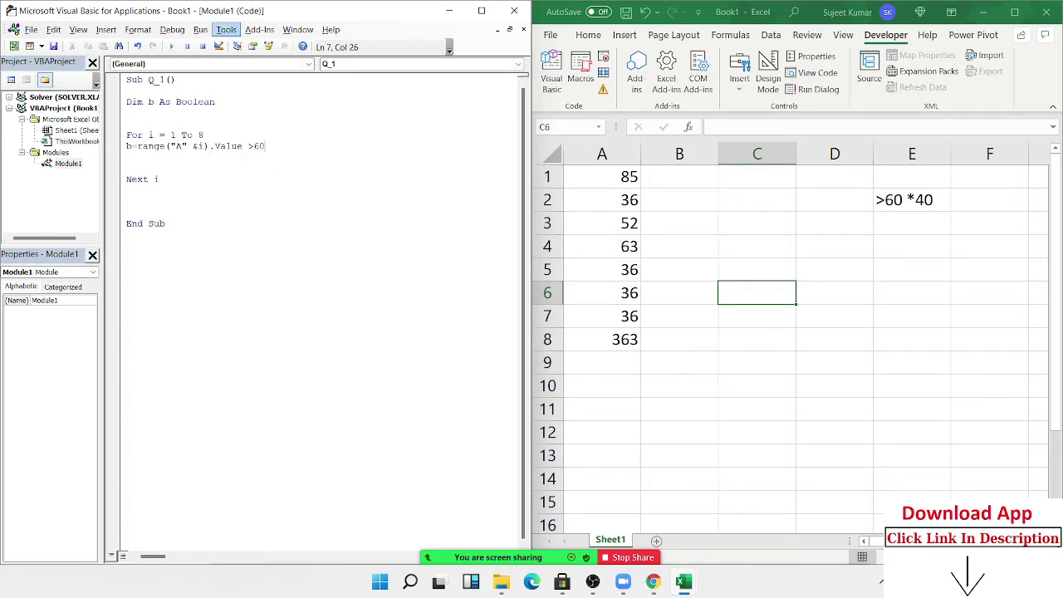
pyautogui.press('Return')
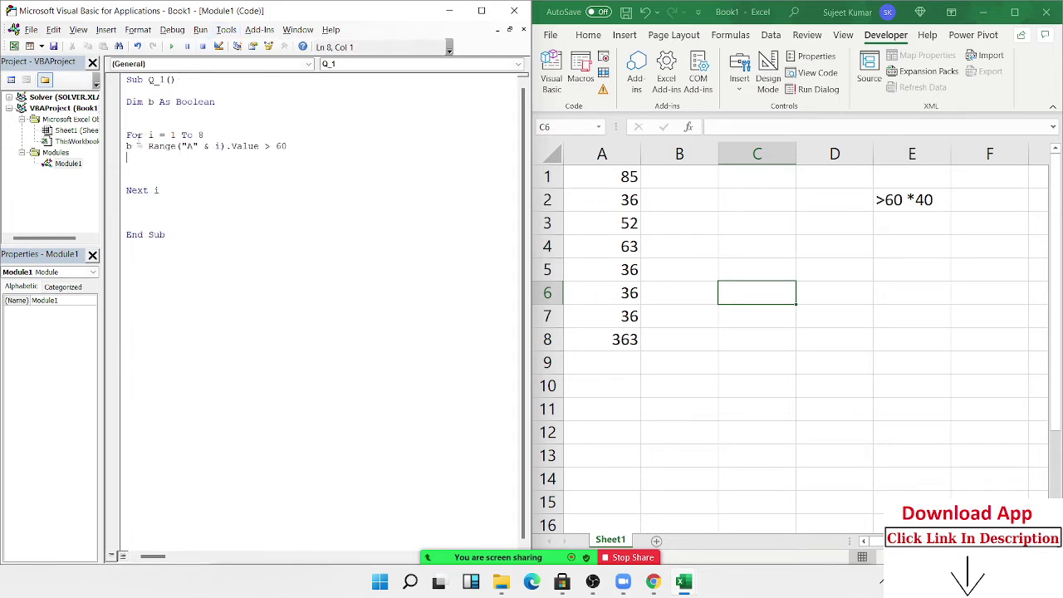
# Declare Dim v As Integer and add v = b * Range("A" & i).Value inside the loop
pyautogui.doubleClick(129, 146)
pyautogui.click(152, 116)
pyautogui.write('dim ')
pyautogui.write('y as ')
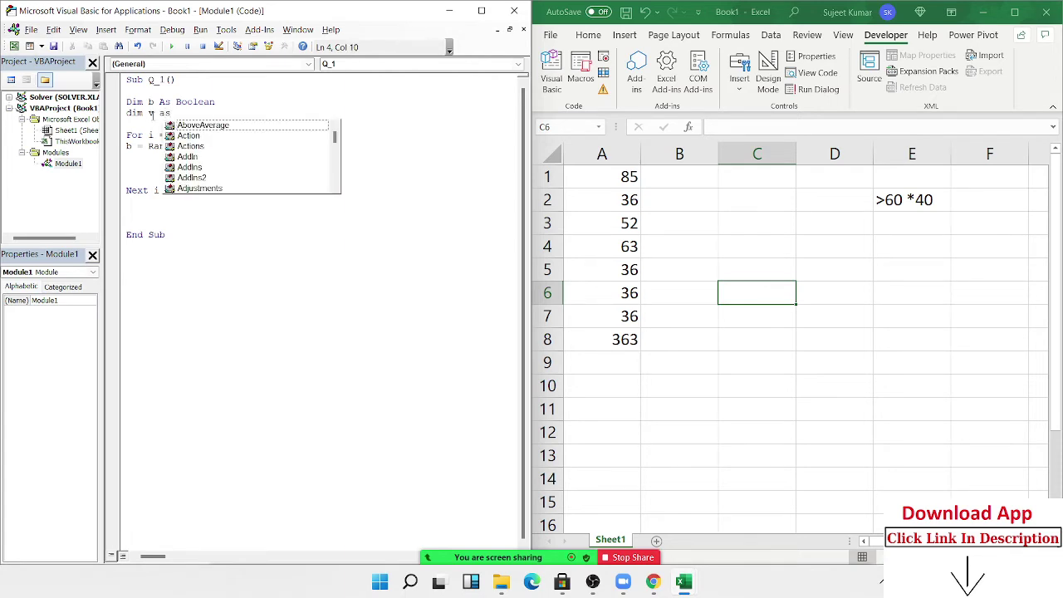
pyautogui.write('iq')
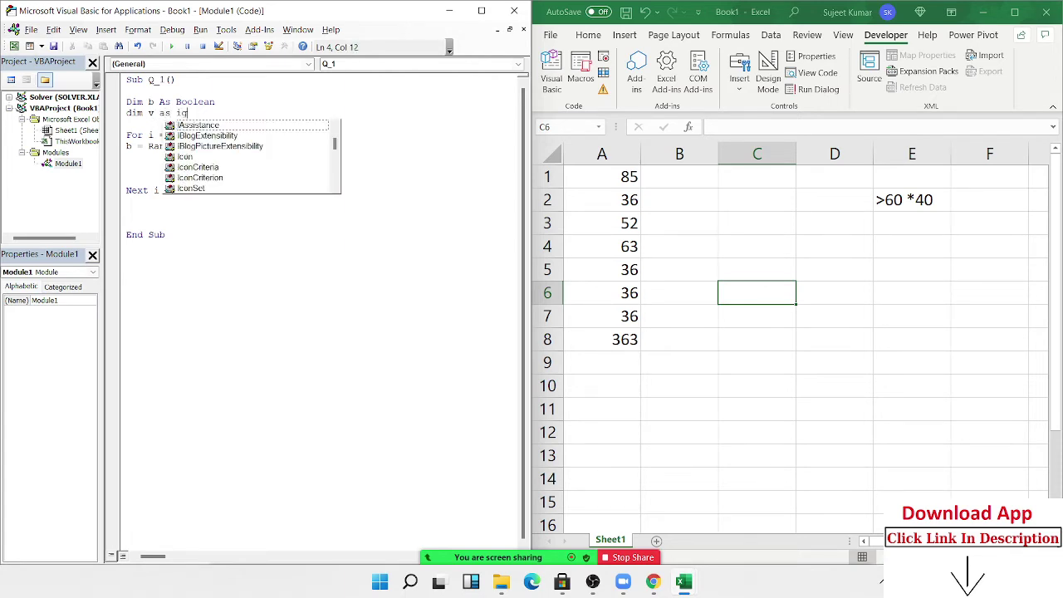
pyautogui.press('BackSpace')
pyautogui.write('n')
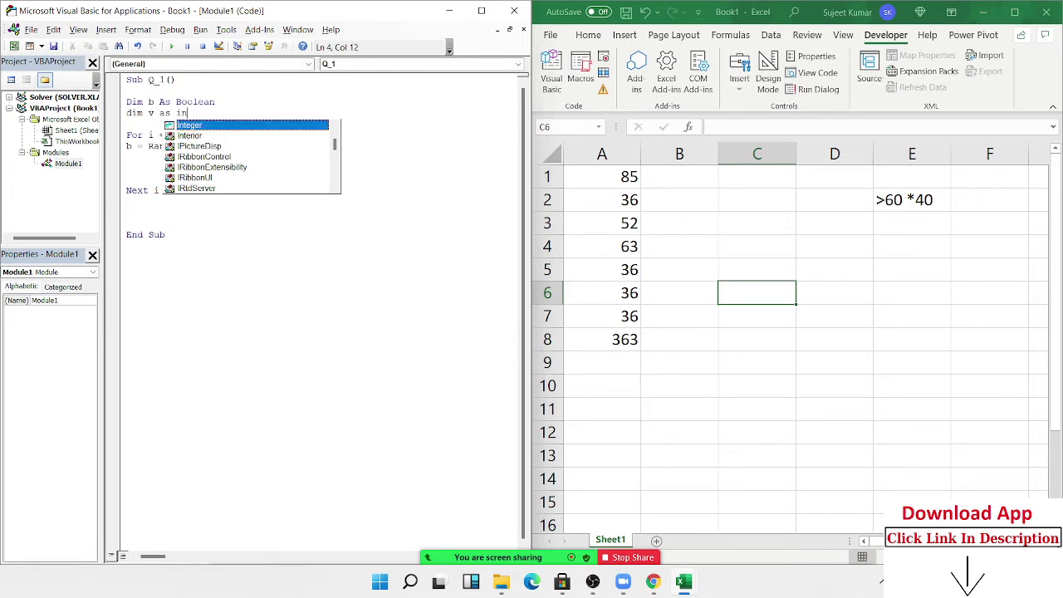
pyautogui.write('g')
pyautogui.press('Tab')
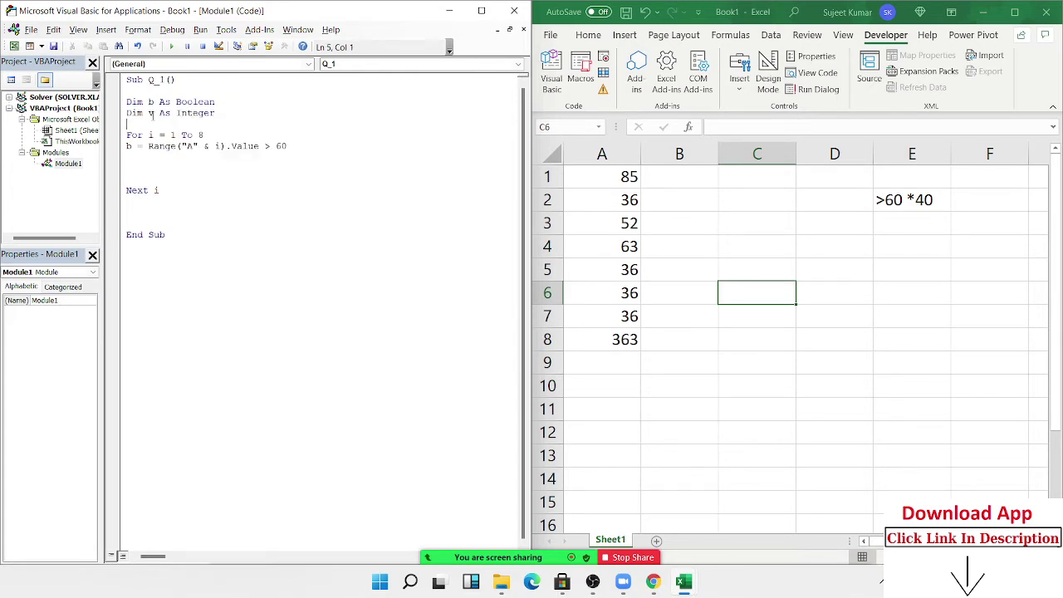
pyautogui.press('Down')
pyautogui.write('v=')
pyautogui.write('b*')
pyautogui.write('ran')
pyautogui.write('ge("')
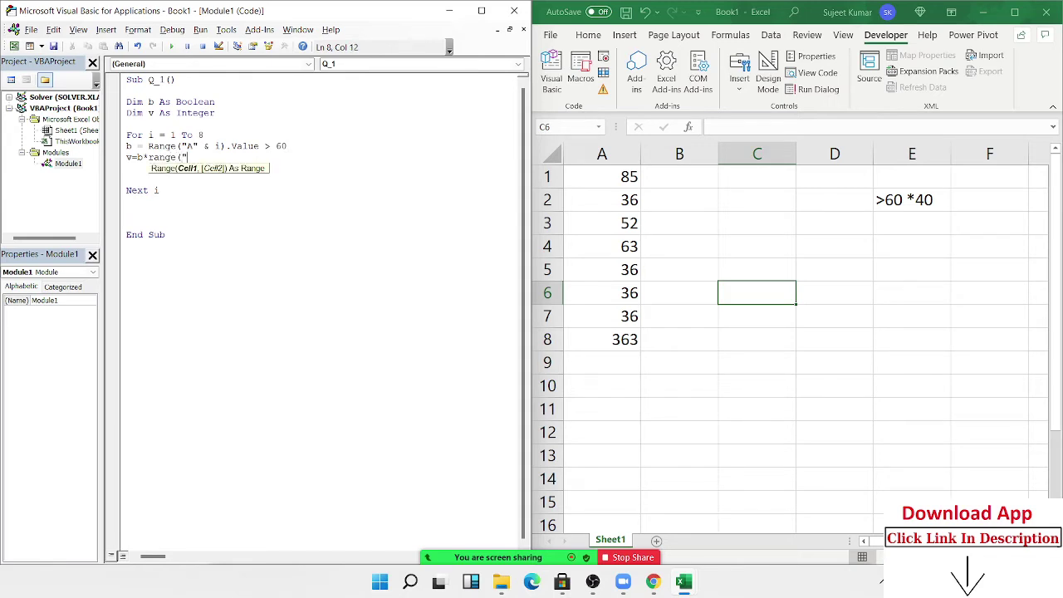
pyautogui.write('A" & ')
pyautogui.write('i')
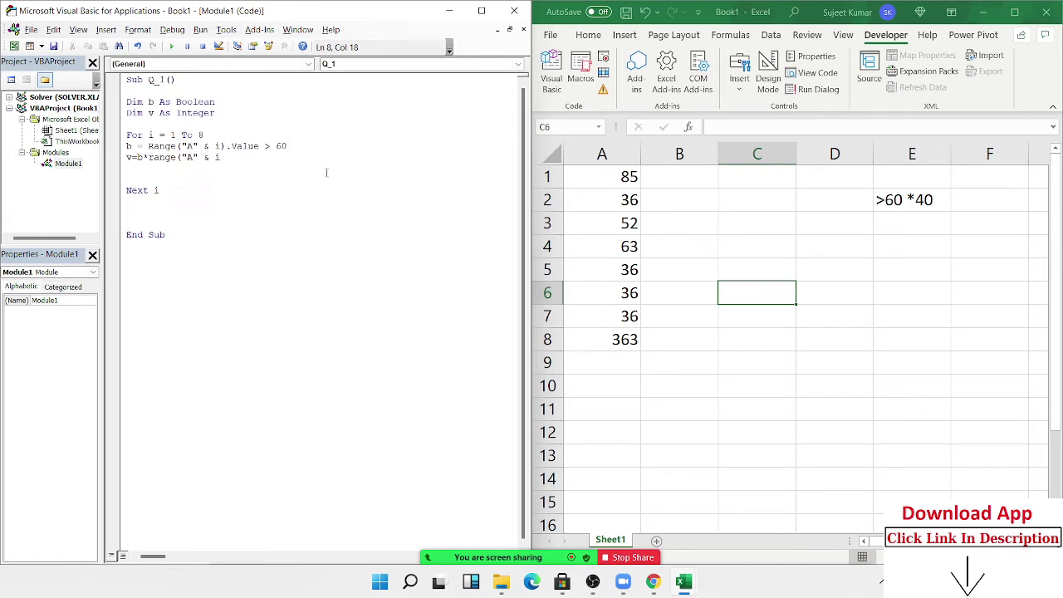
pyautogui.write('.valu')
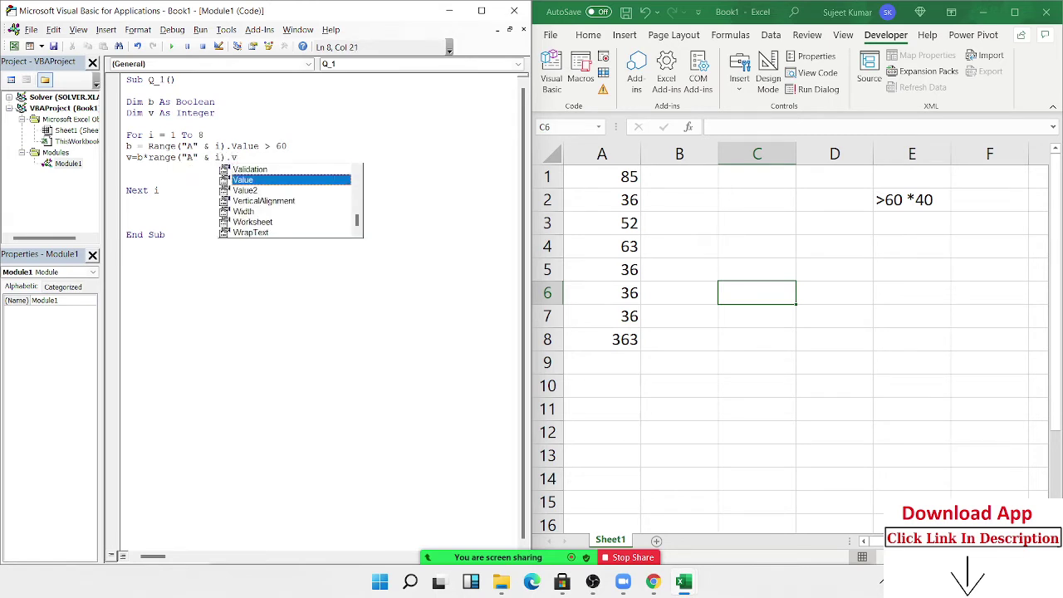
pyautogui.press('Return')
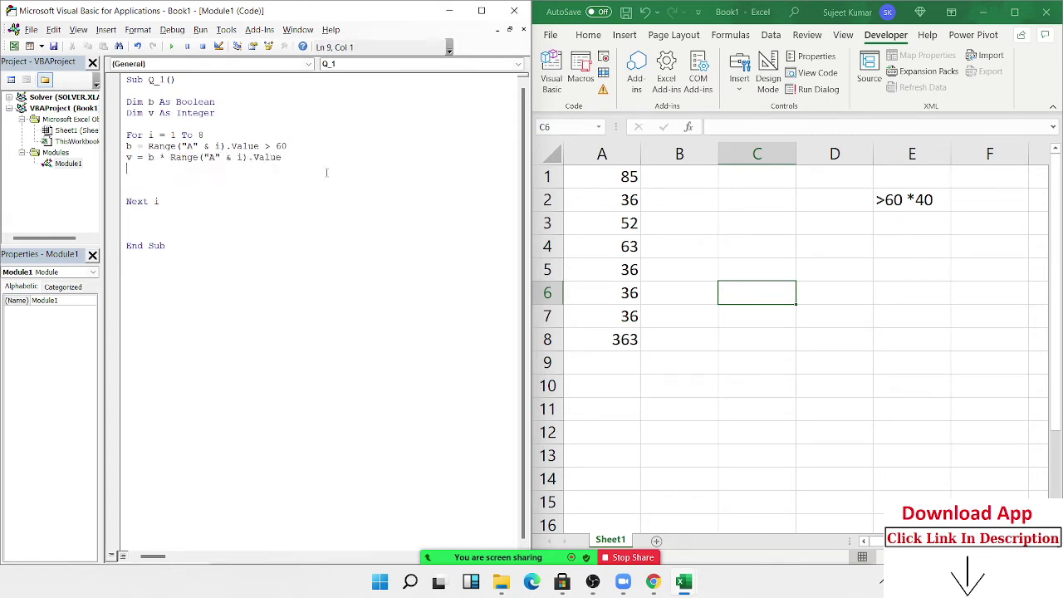
# Add the lines v = v * 40 and Range("B" & i).Value = v inside the loop
pyautogui.write('v = ')
pyautogui.write('v * ')
pyautogui.write('40')
pyautogui.press('Return')
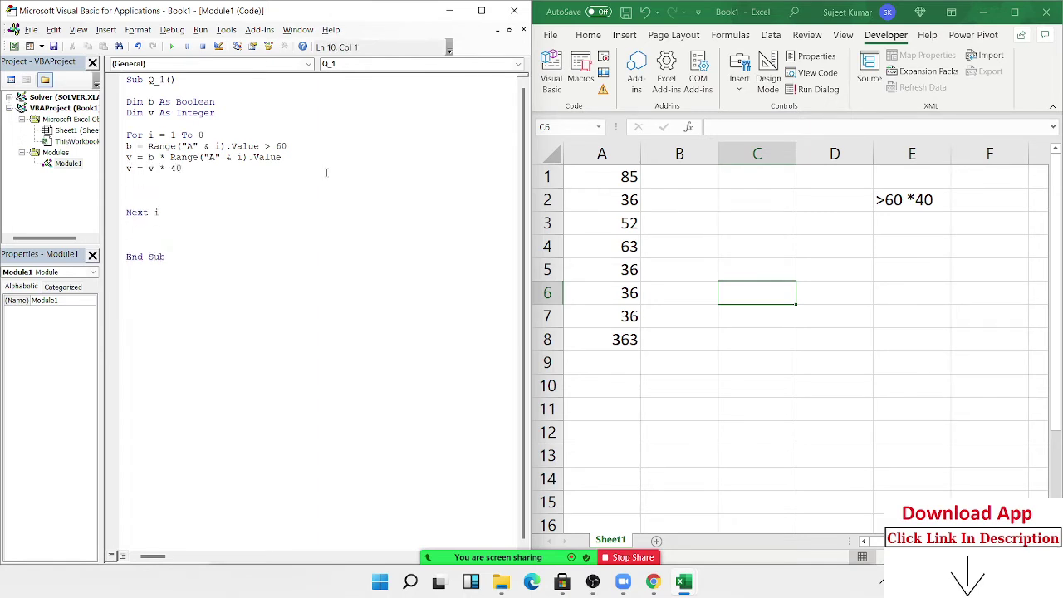
pyautogui.write('range')
pyautogui.write('("B" ')
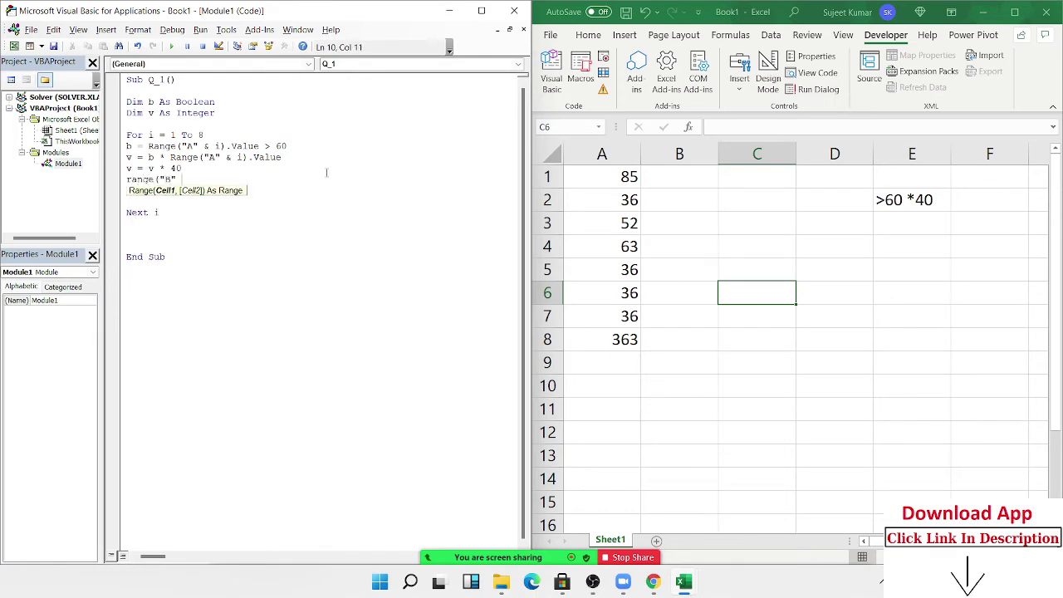
pyautogui.write('& i')
pyautogui.write(').Value ')
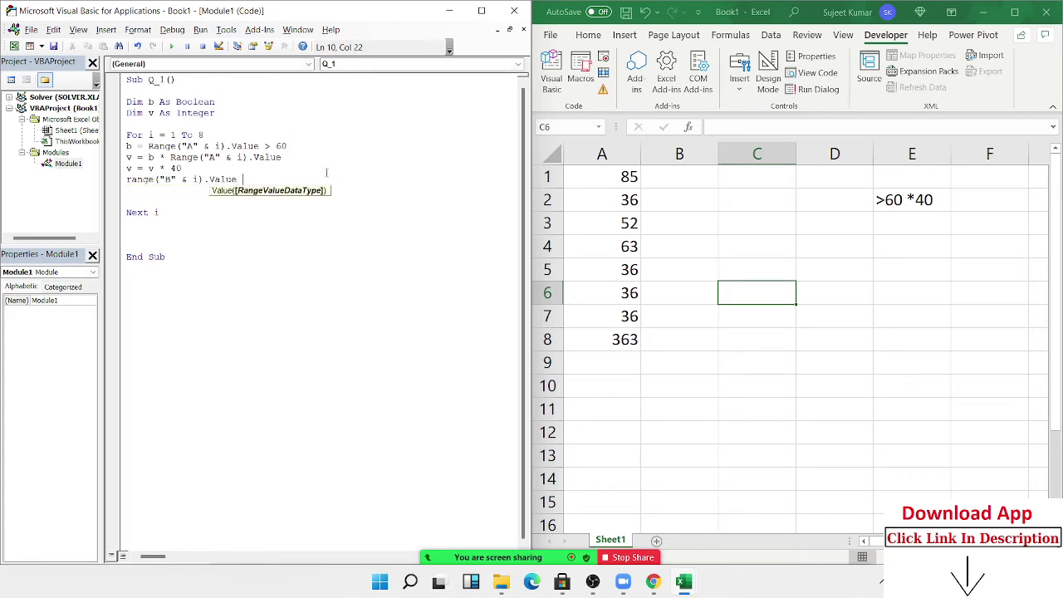
pyautogui.write('=')
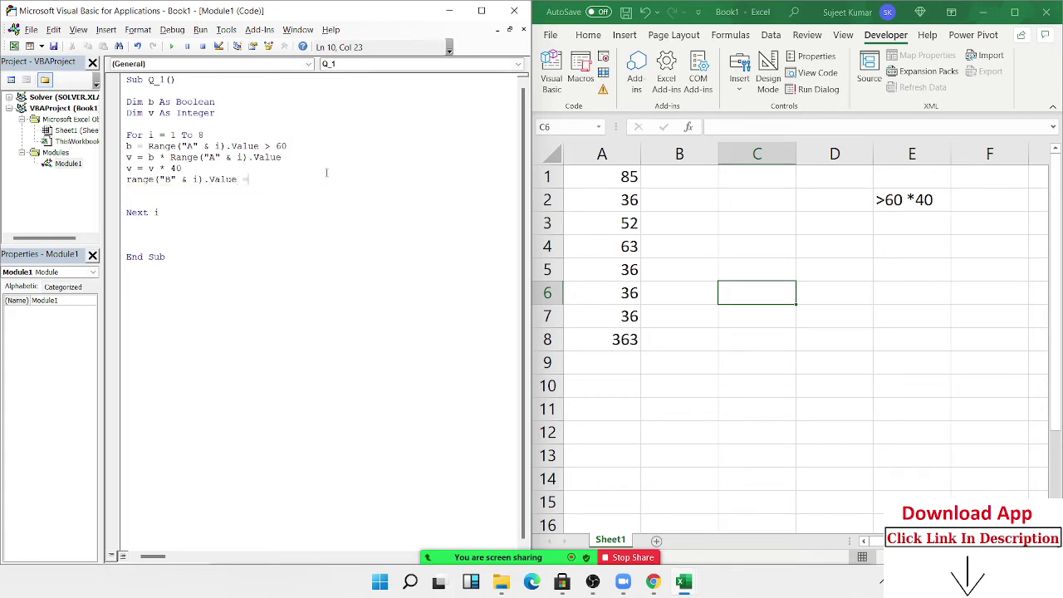
pyautogui.write(' v')
pyautogui.press('Return')
pyautogui.click(149, 146)
# Fix the parentheses on the b = Range("A" & i).Value > 60 line
pyautogui.write('(')
pyautogui.click(296, 147)
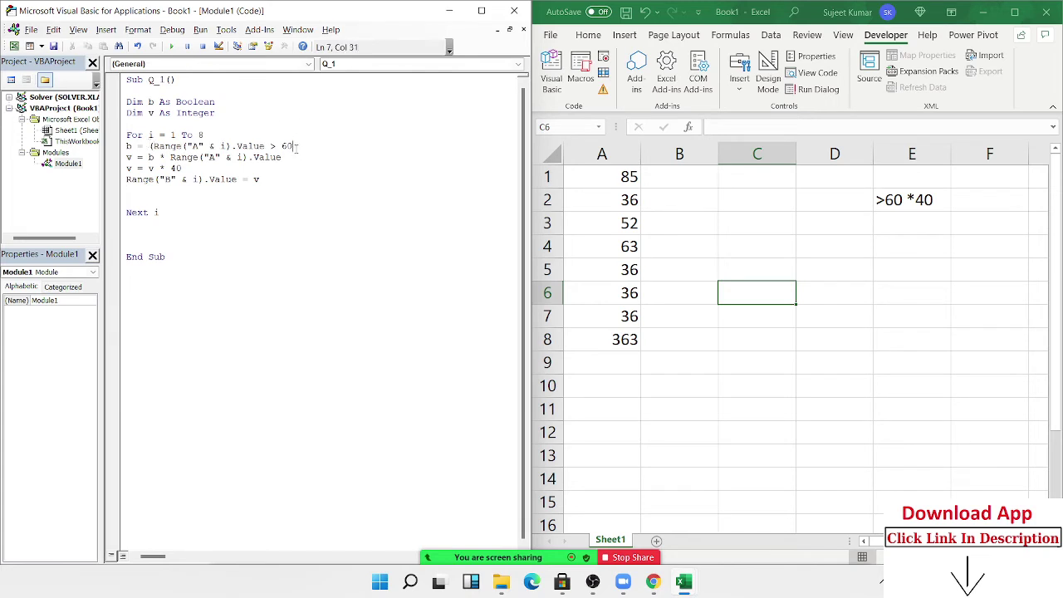
pyautogui.write(')')
pyautogui.click(219, 166)
# Step through the first loop pass with F8, writing -3400 into B1
pyautogui.press('F8')
pyautogui.press('F8')
pyautogui.press('F8')
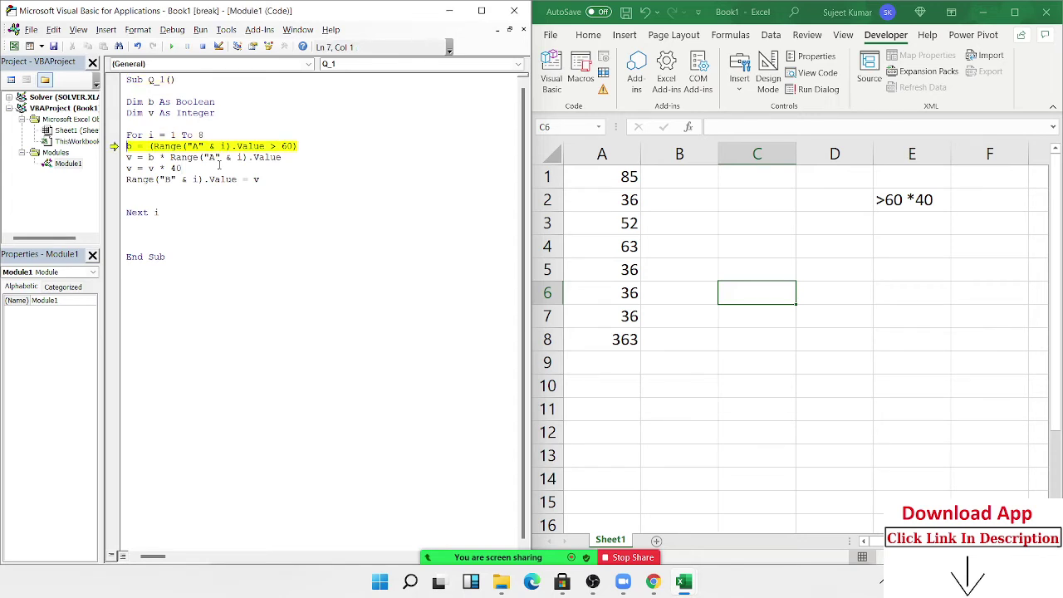
pyautogui.press('F8')
pyautogui.press('F8')
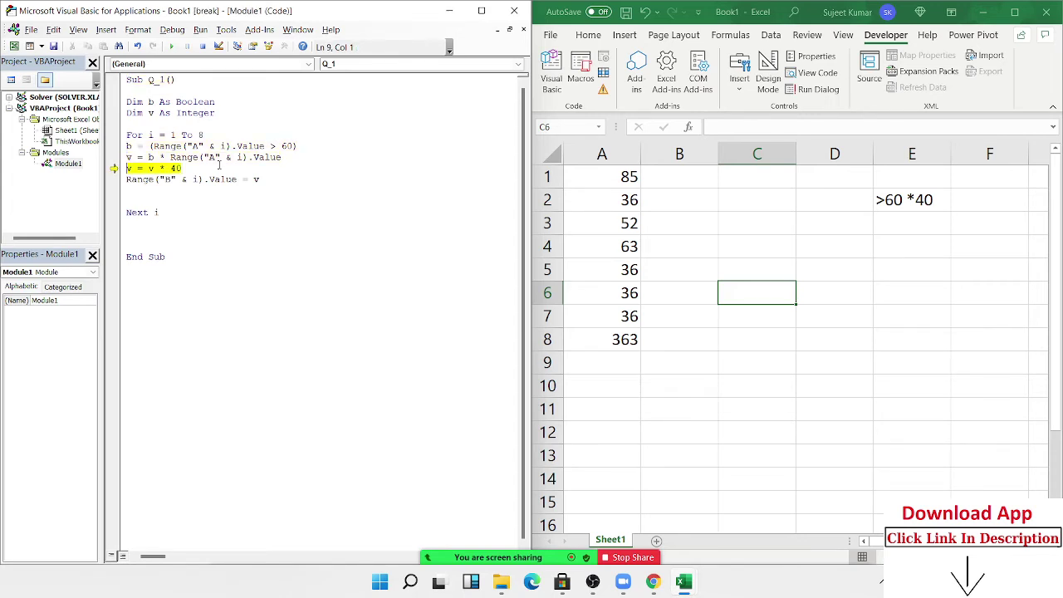
pyautogui.press('F8')
pyautogui.press('F8')
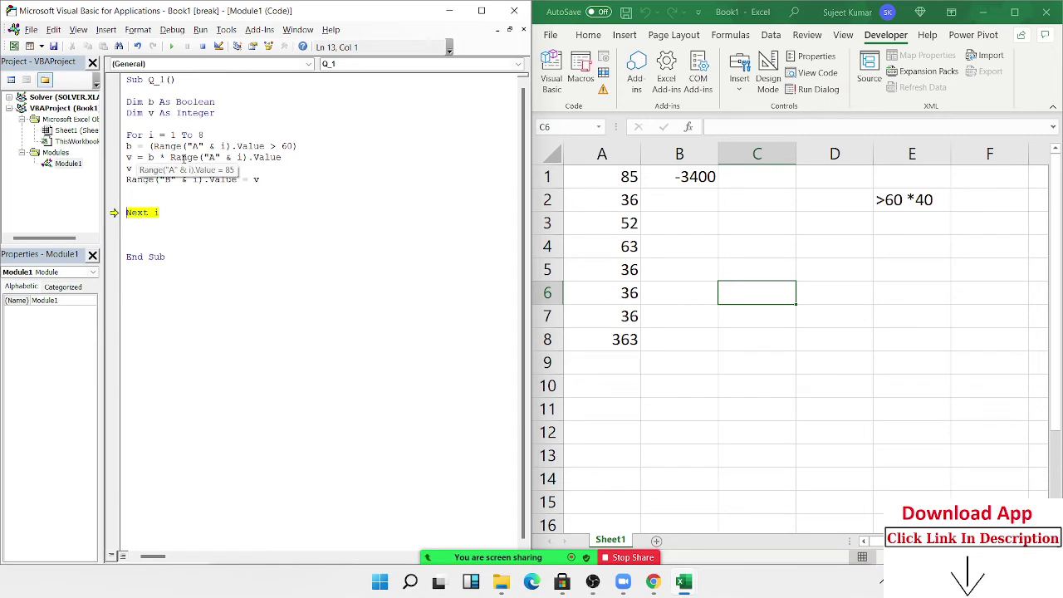
pyautogui.moveTo(152, 147)
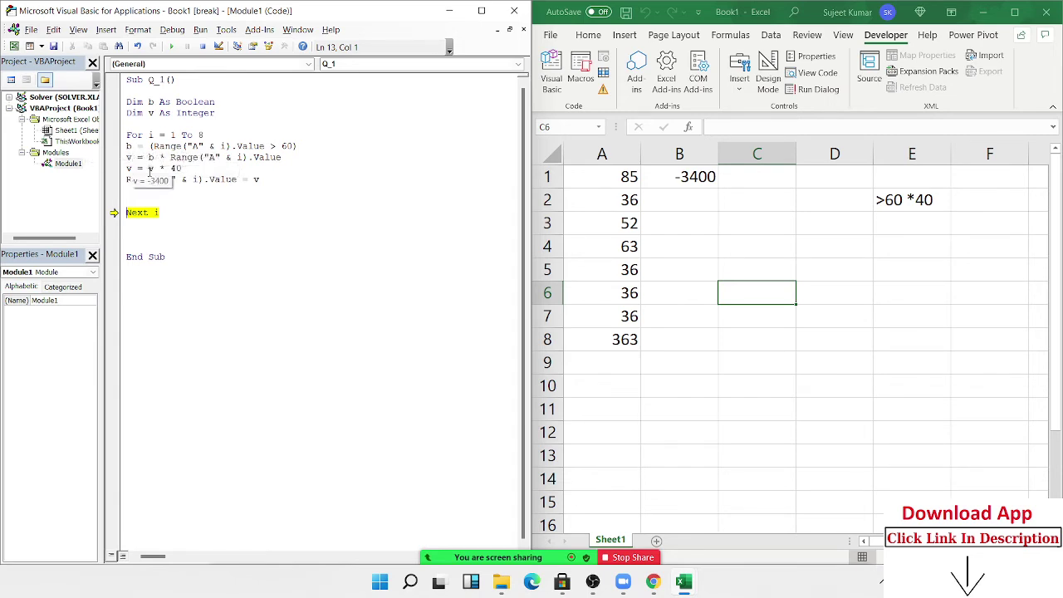
# Step through the second loop pass so B2 receives 0
pyautogui.moveTo(183, 159)
pyautogui.press('F8')
pyautogui.press('F8')
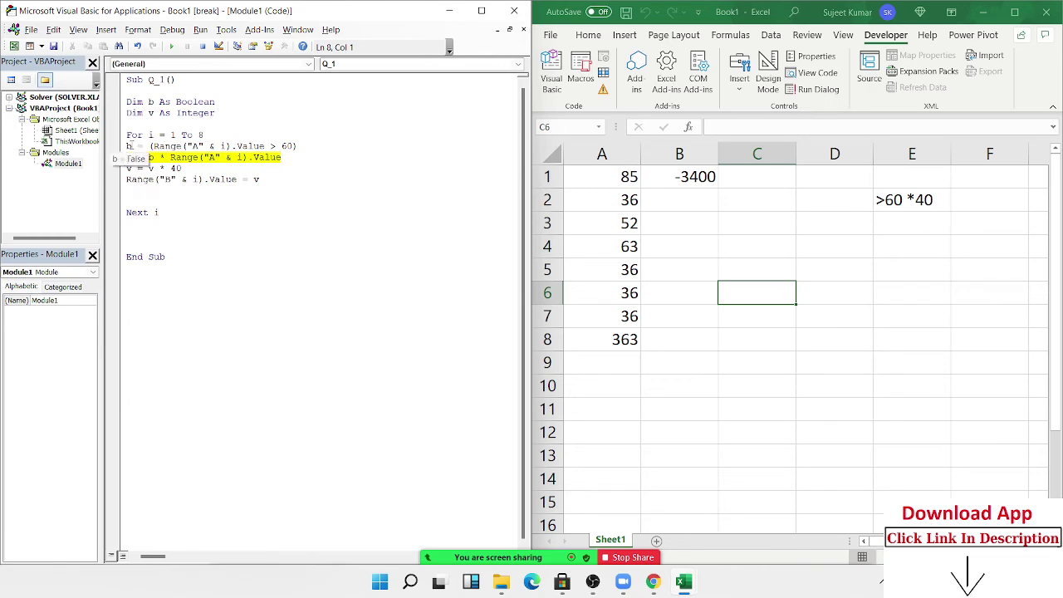
pyautogui.press('F8')
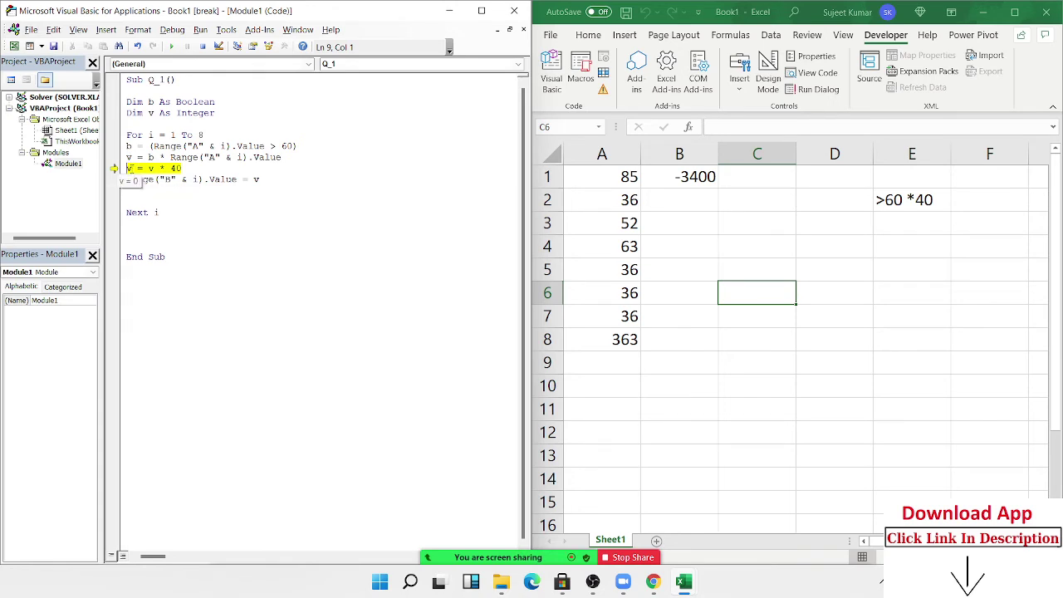
pyautogui.press('F8')
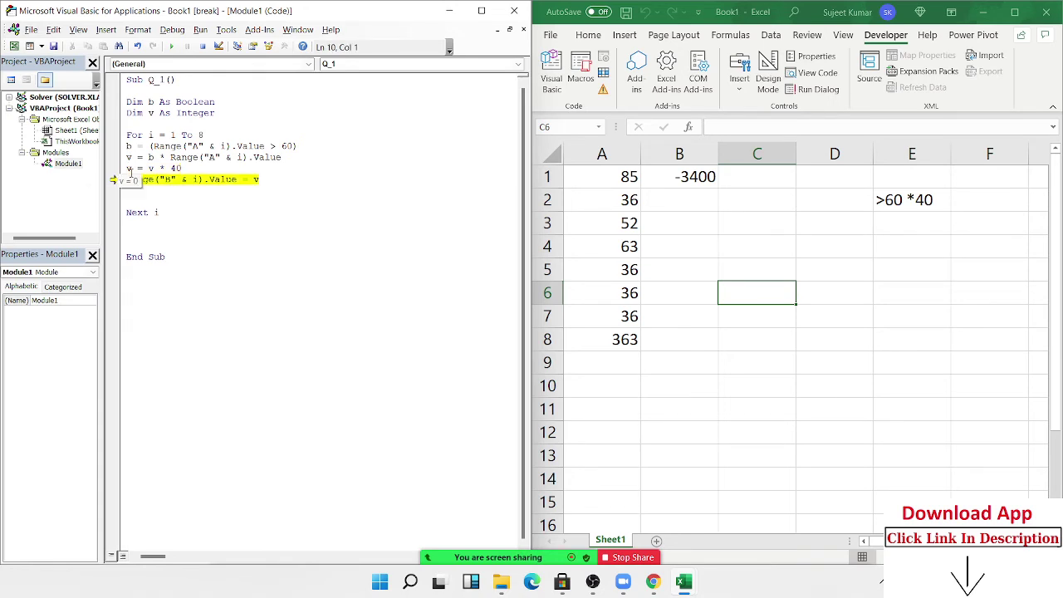
pyautogui.press('F8')
pyautogui.press('F8')
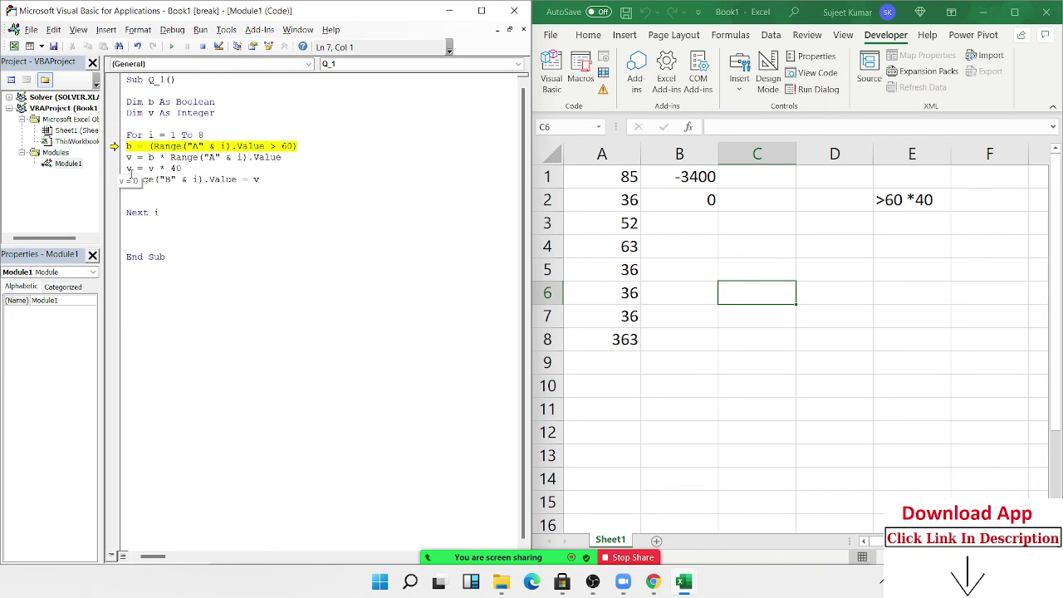
# Change cell A3 from 52 to 65 and return to the macro code
pyautogui.click(625, 224)
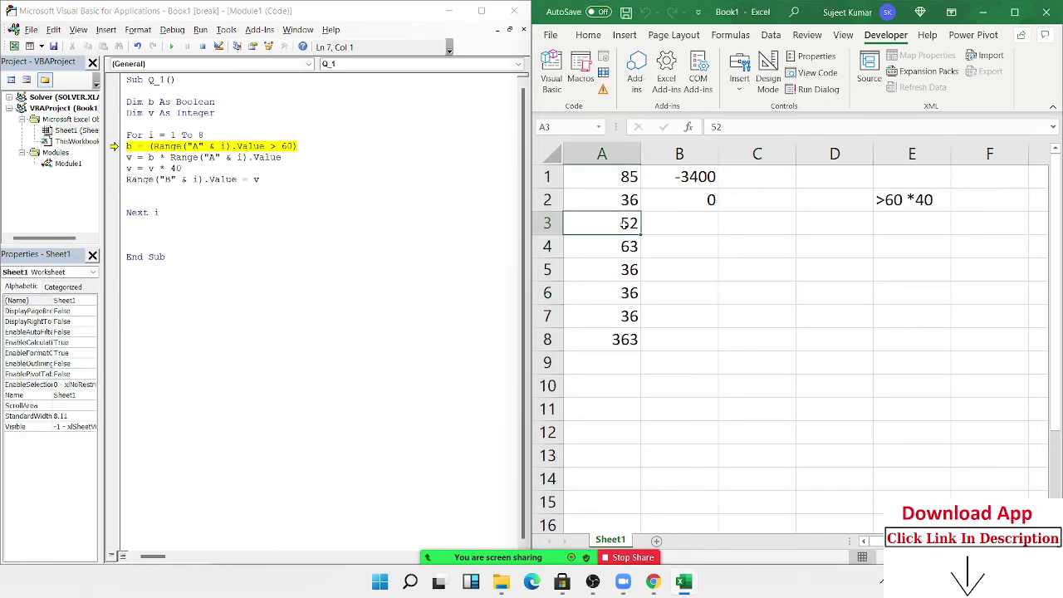
pyautogui.write('65')
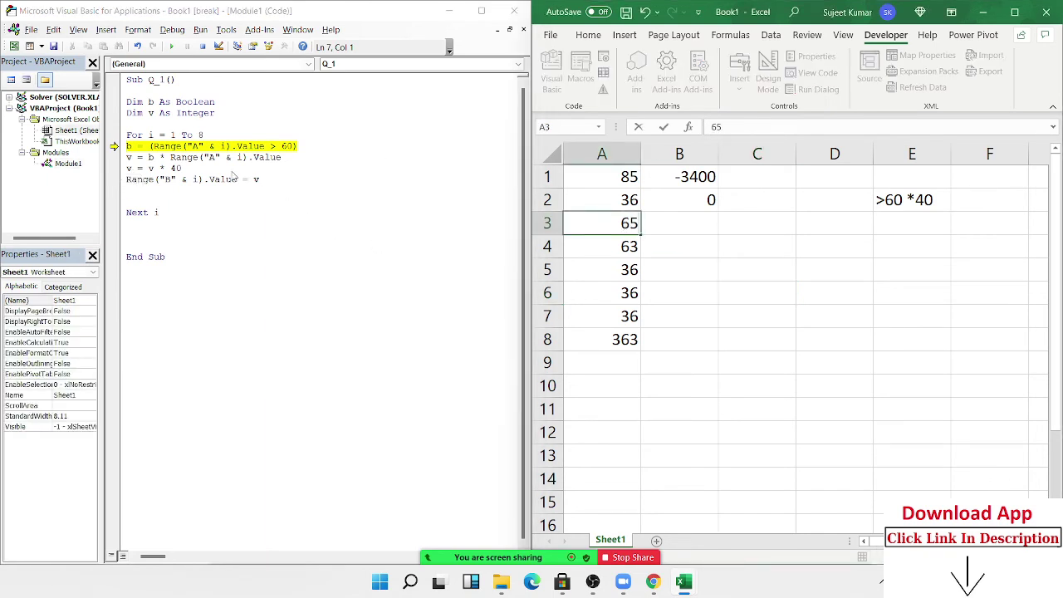
pyautogui.click(692, 254)
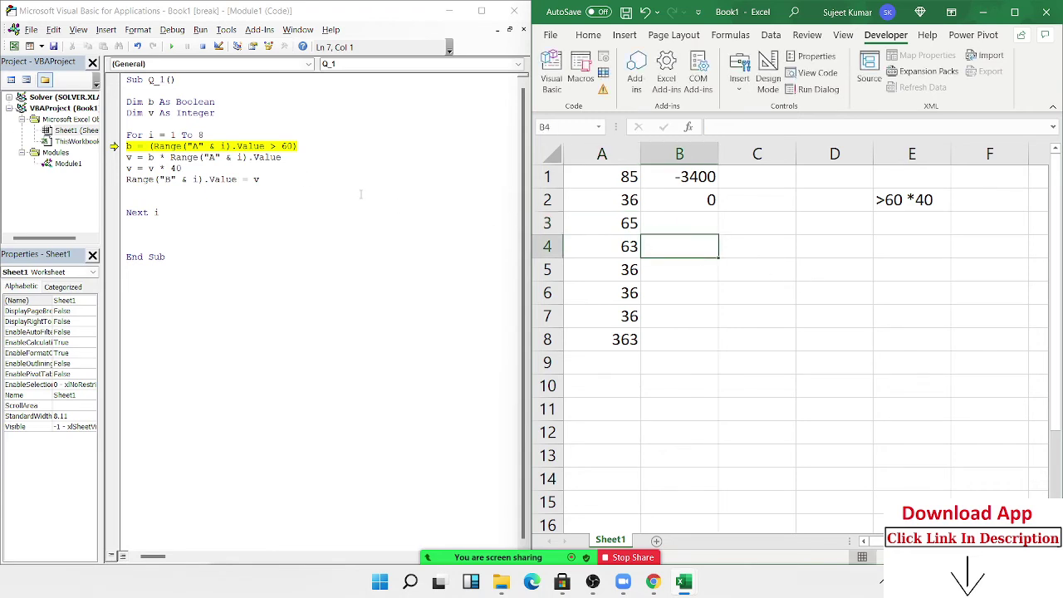
pyautogui.click(210, 146)
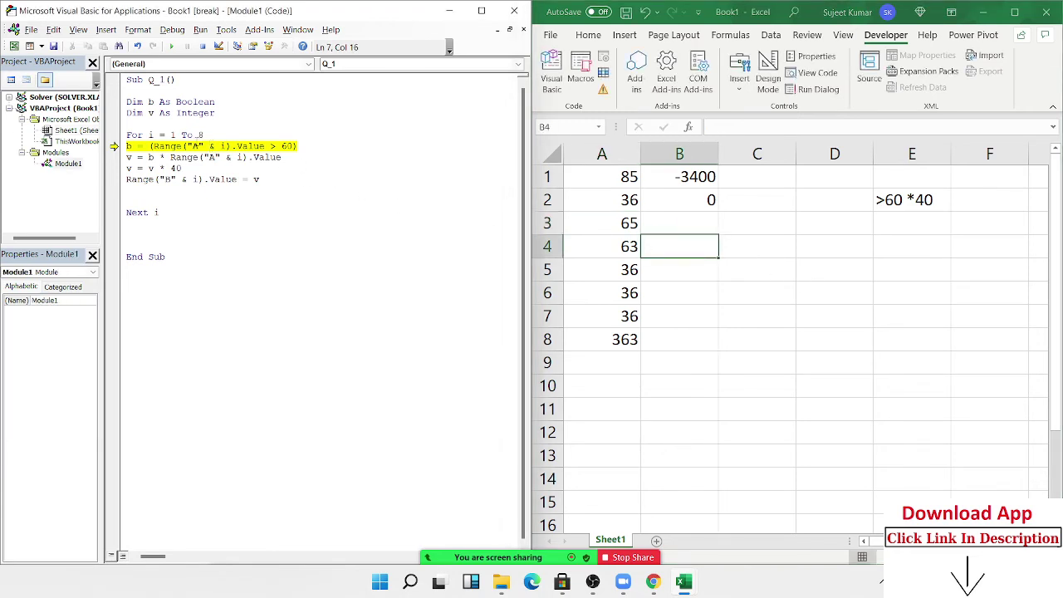
# Change the output line to write -v and step the third pass, putting 2600 in B3
pyautogui.press('F8')
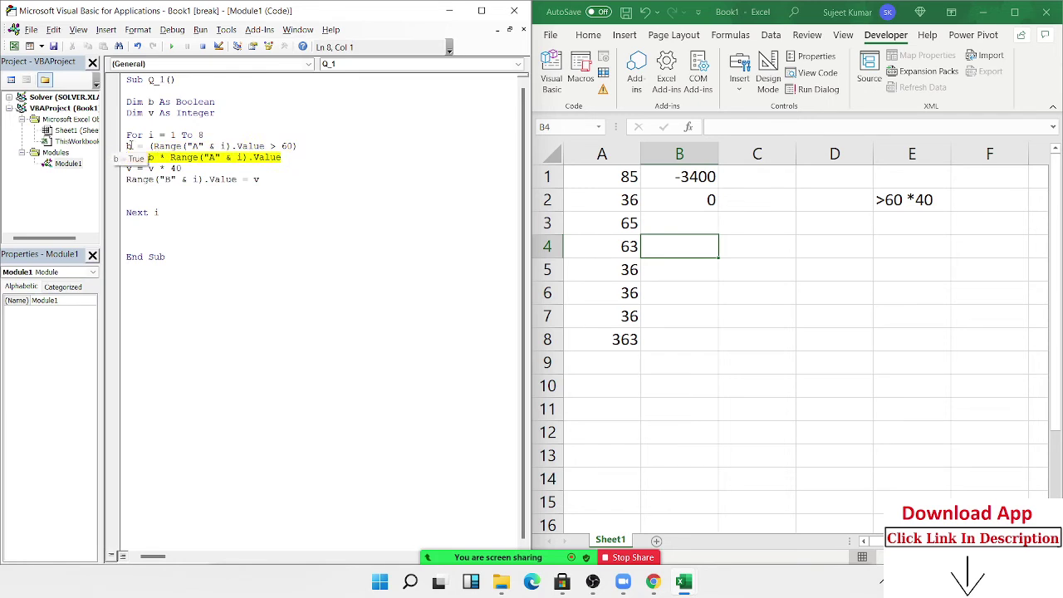
pyautogui.press('F8')
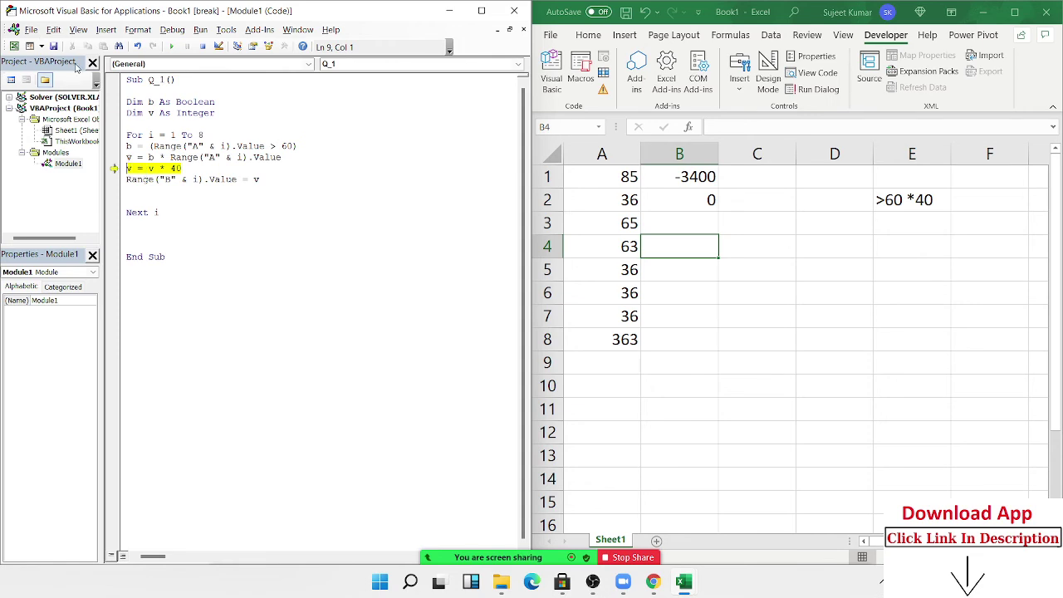
pyautogui.click(255, 179)
pyautogui.press('Right')
pyautogui.click(208, 195)
pyautogui.press('F8')
# Step through the remaining loop passes so B4 gets 2520, B5:B7 get 0 and B8 gets 14520
pyautogui.press('F8')
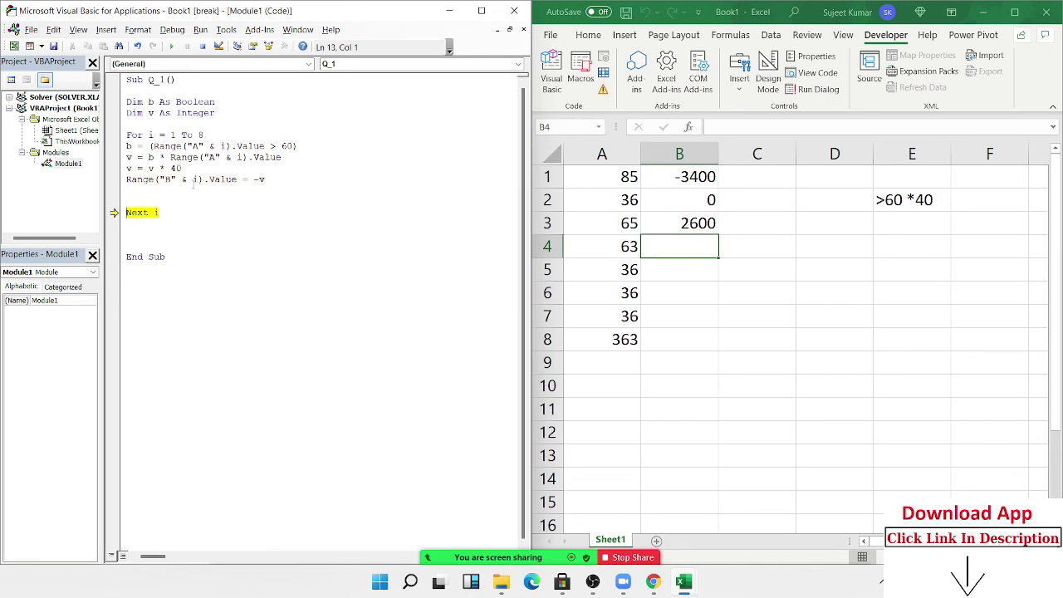
pyautogui.moveTo(195, 183)
pyautogui.press('F8')
pyautogui.press('F8')
pyautogui.press('F8')
pyautogui.press('F8')
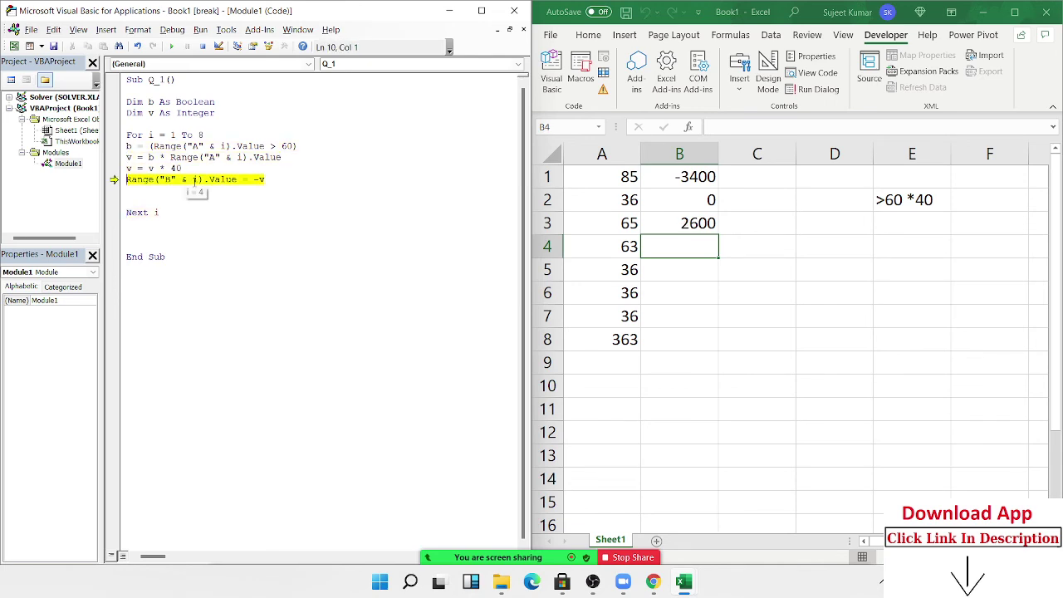
pyautogui.press('F8')
pyautogui.press('F8')
pyautogui.press('F8')
pyautogui.press('F8')
pyautogui.press('F8')
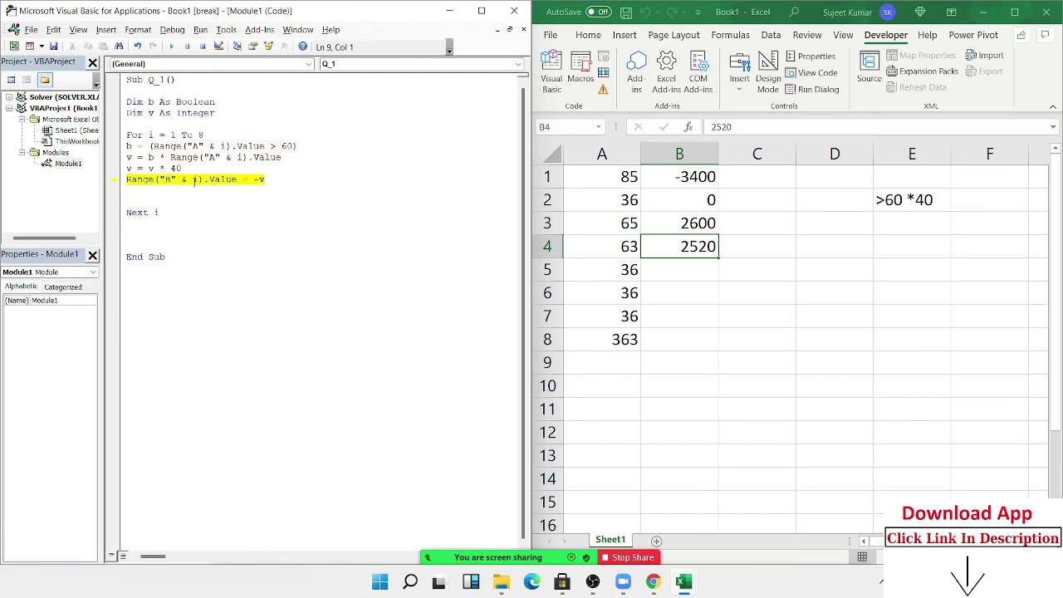
pyautogui.press('F8')
pyautogui.press('F8')
pyautogui.press('F8')
pyautogui.press('F8')
pyautogui.press('F8')
pyautogui.press('F8')
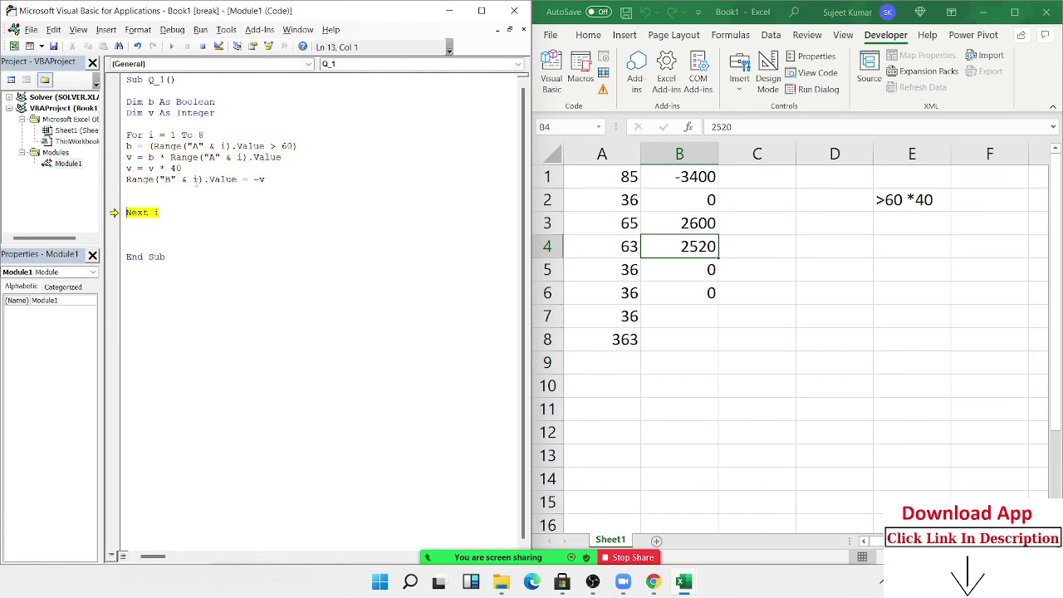
pyautogui.press('F8')
pyautogui.press('F8')
pyautogui.press('F8')
pyautogui.press('F8')
pyautogui.press('F8')
pyautogui.press('F8')
pyautogui.press('F8')
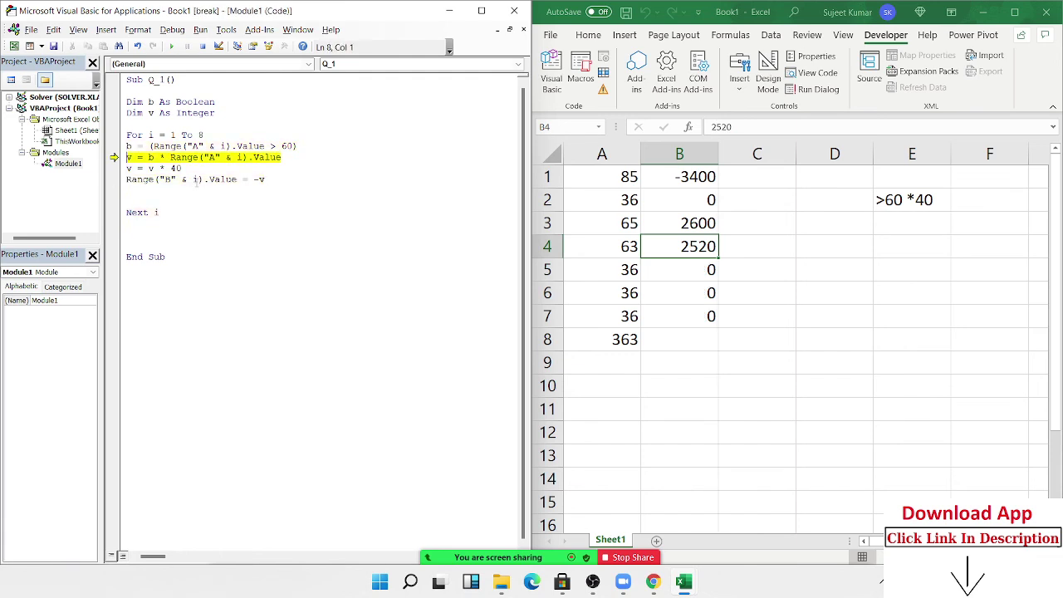
pyautogui.press('F8')
pyautogui.press('F8')
pyautogui.press('F8')
pyautogui.press('F8')
pyautogui.press('F8')
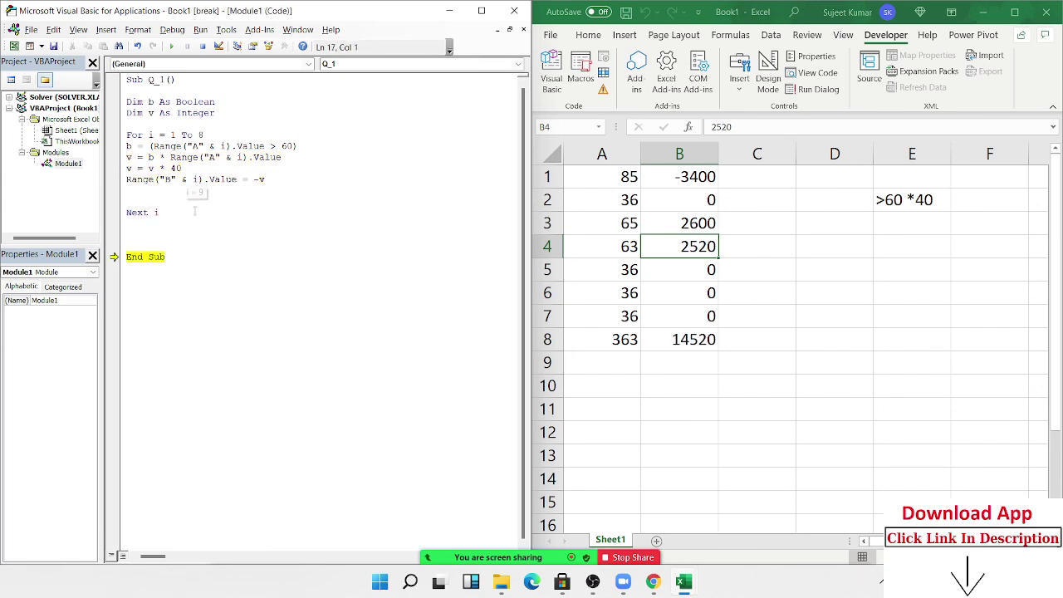
pyautogui.click(200, 169)
pyautogui.doubleClick(194, 102)
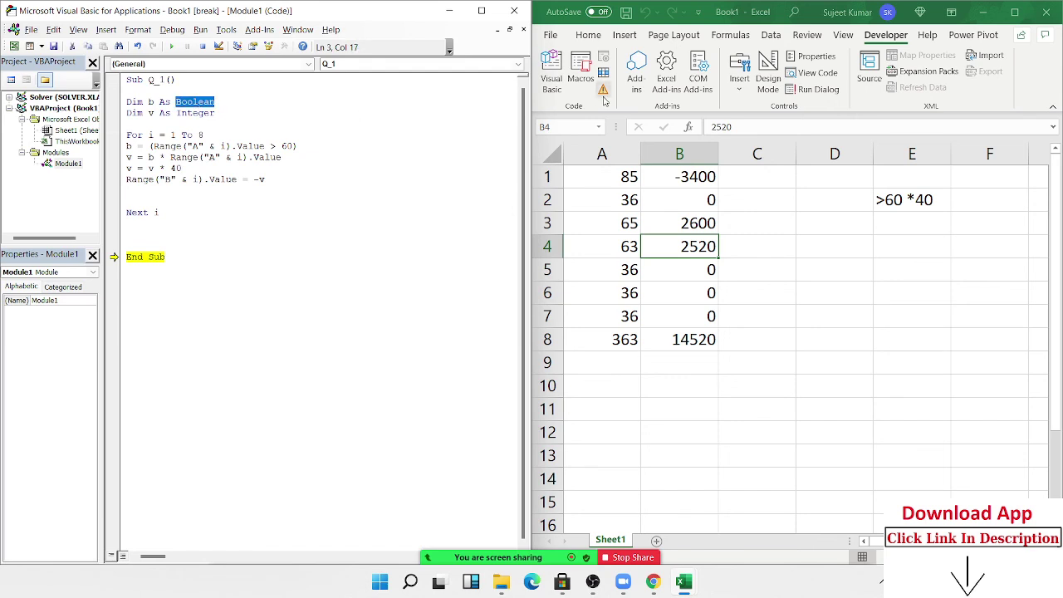